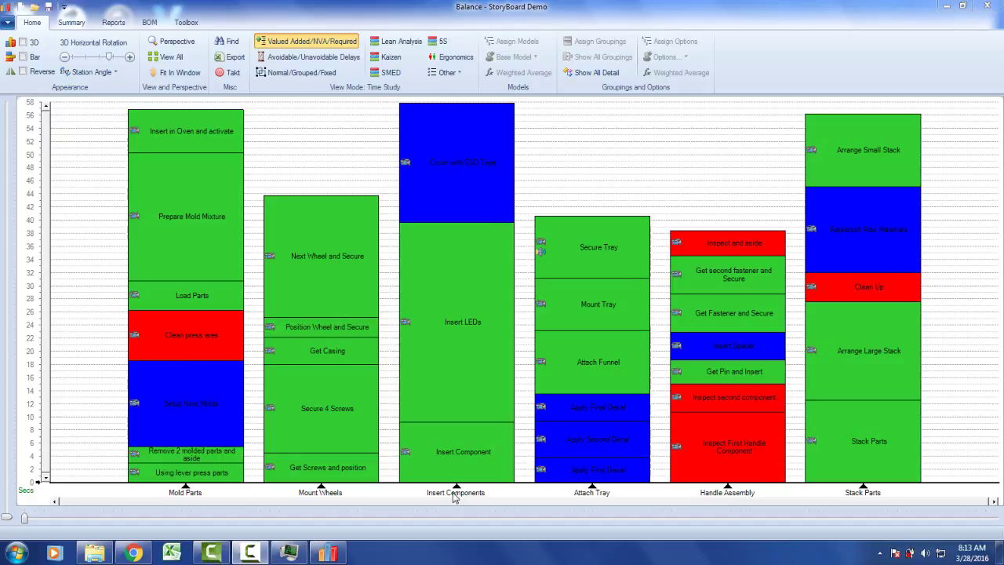
Step: Create a TimerPro Excel storyboard from the Insert Components station's tasks
right_click(455, 497)
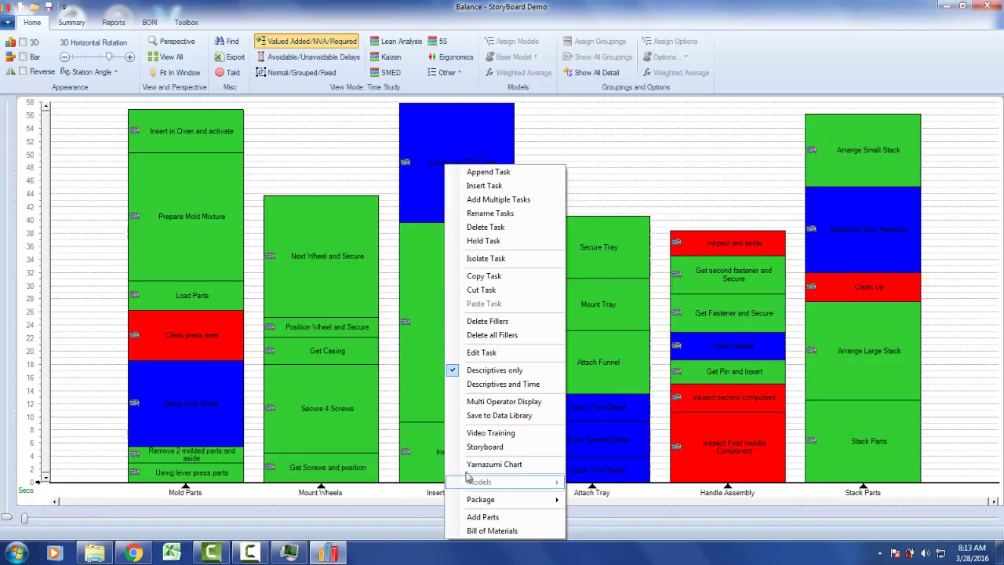
click(498, 447)
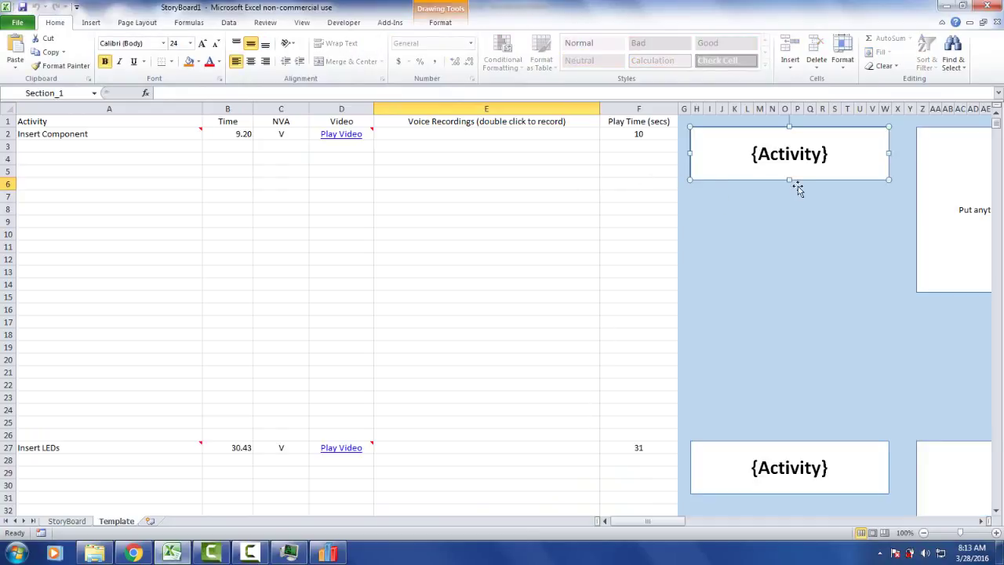
Step: Play the StoryBoard sheet through to step 2, Insert LEDs (30.434)
click(77, 521)
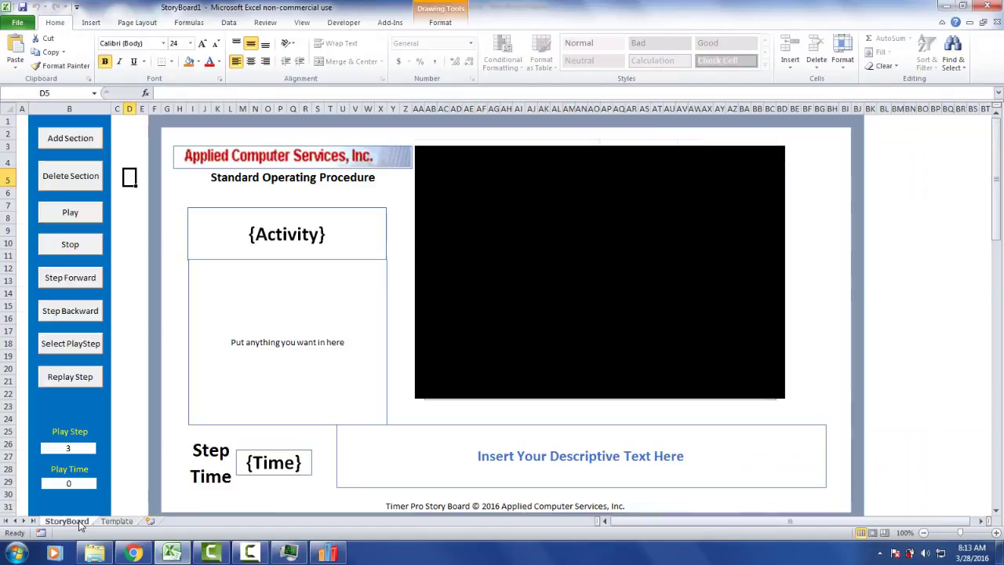
click(65, 215)
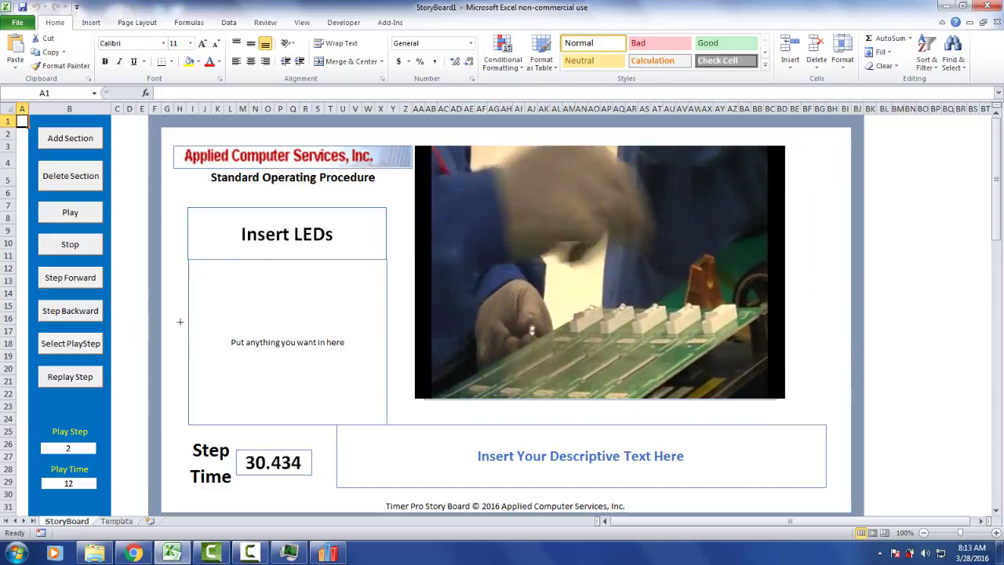
Step: Insert 25 blank rows at rows 24–48 of the Template sheet, above Insert LEDs
click(116, 521)
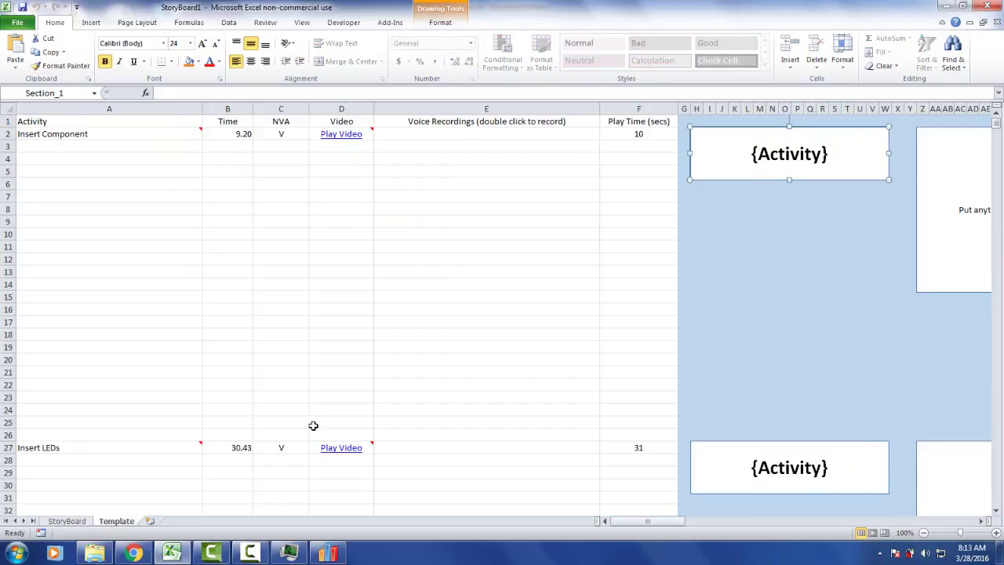
drag(6, 409, 6, 467)
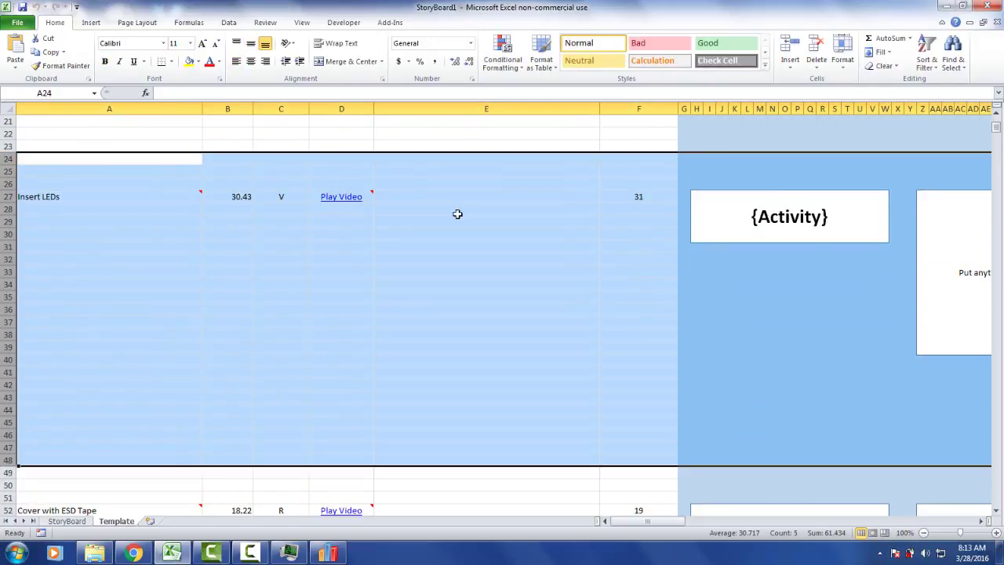
click(790, 49)
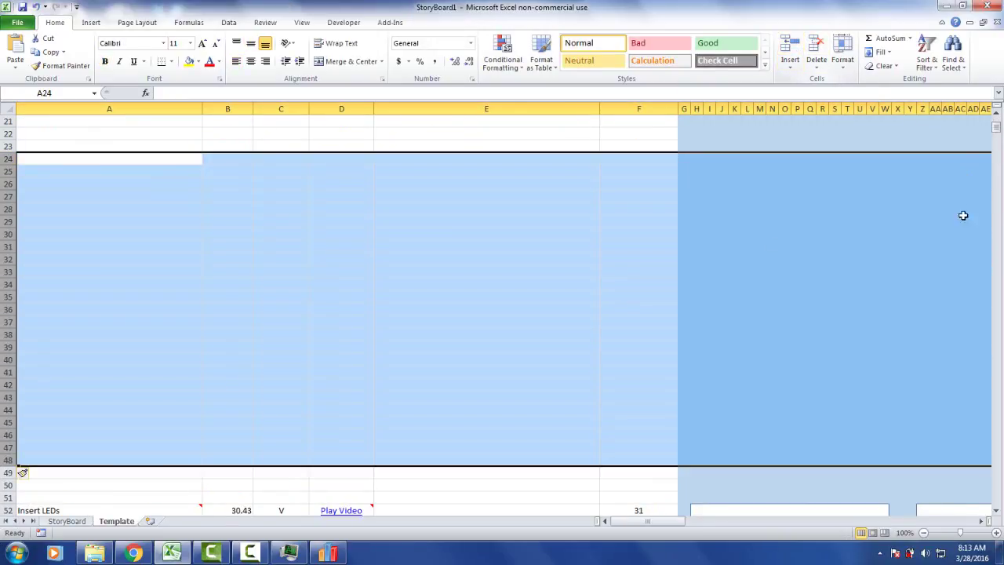
Step: Enter step 'Sampple of insert content' in row 24 with Time 5 and Play Time 5
click(41, 159)
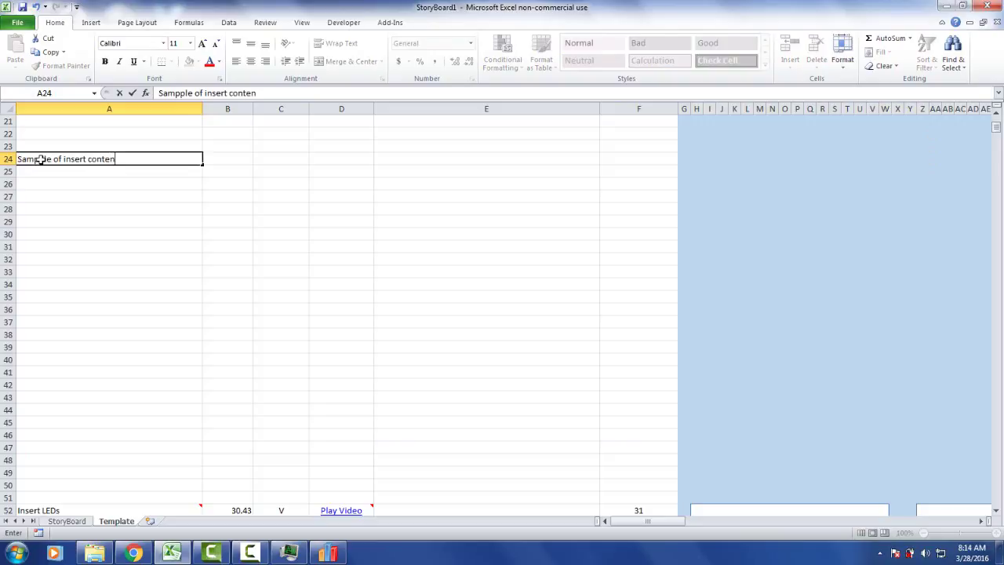
key(Tab)
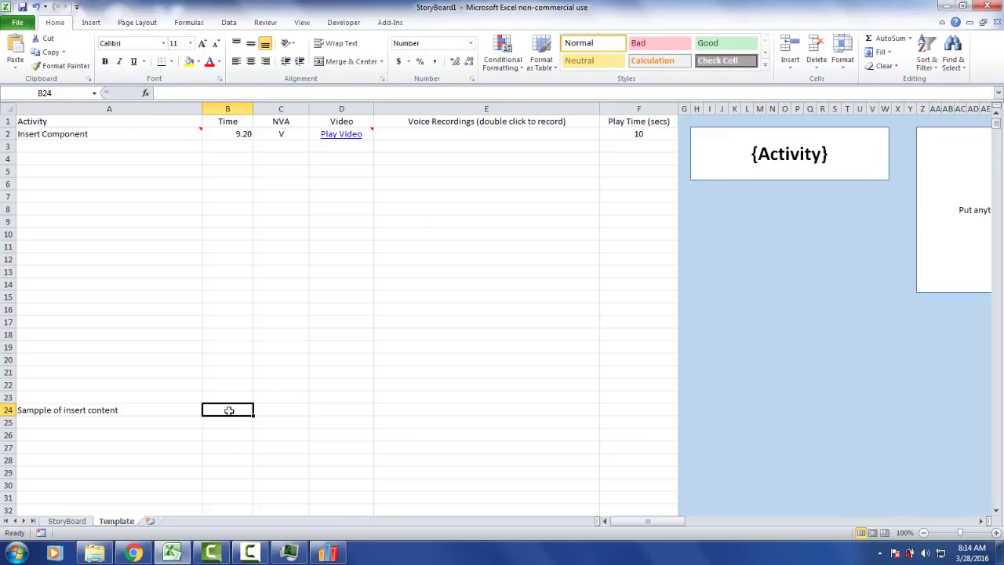
text(5)
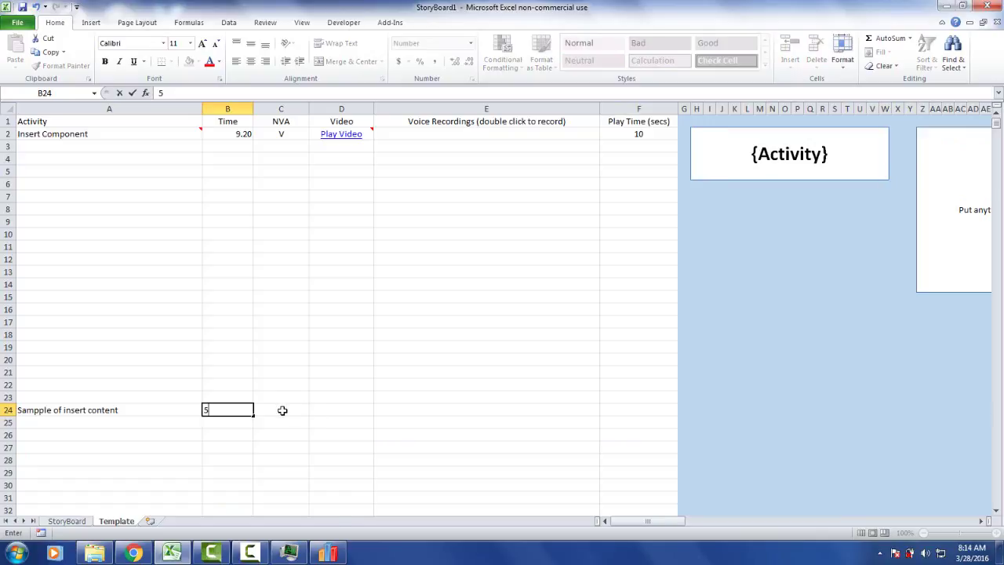
key(Tab)
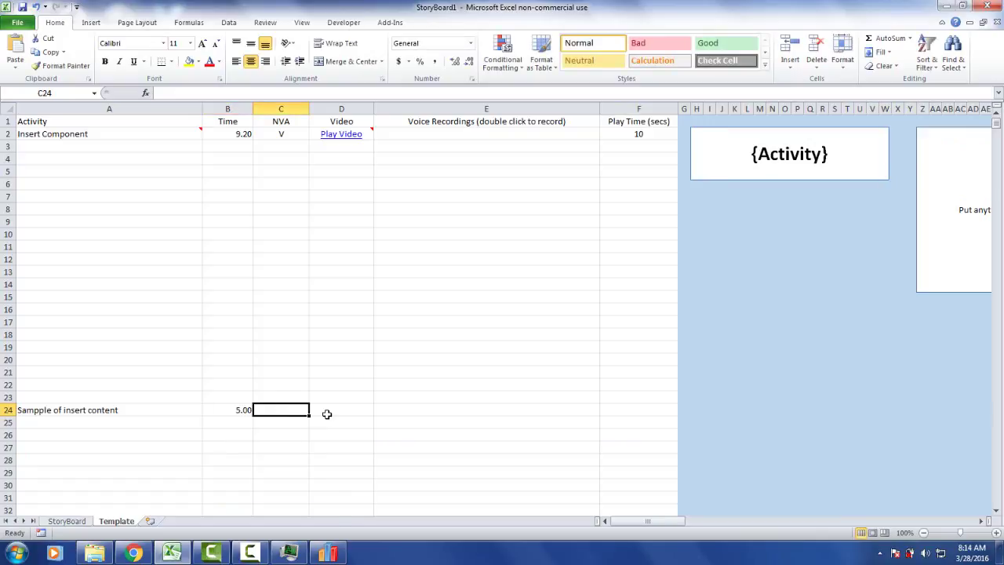
key(Tab)
click(626, 406)
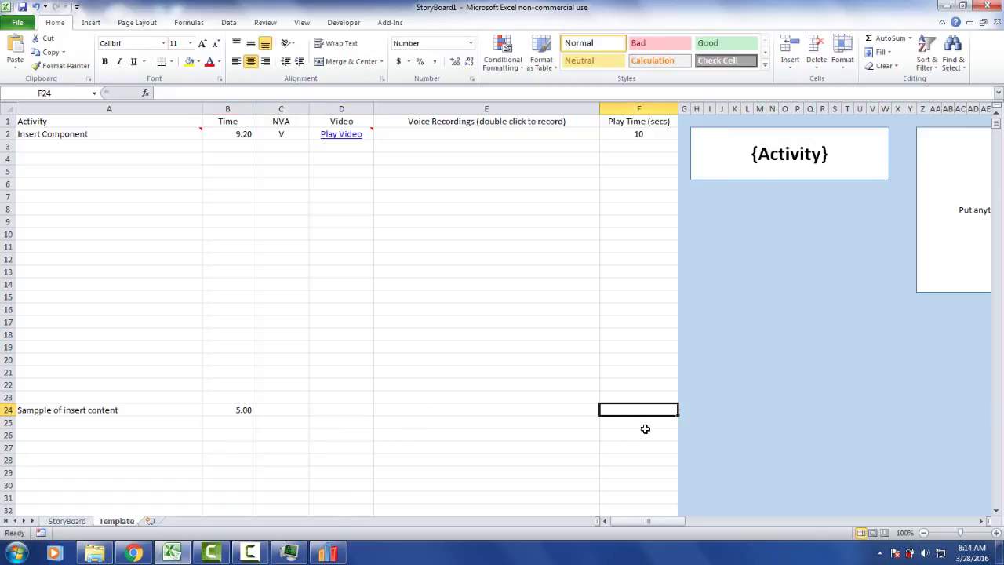
text(5)
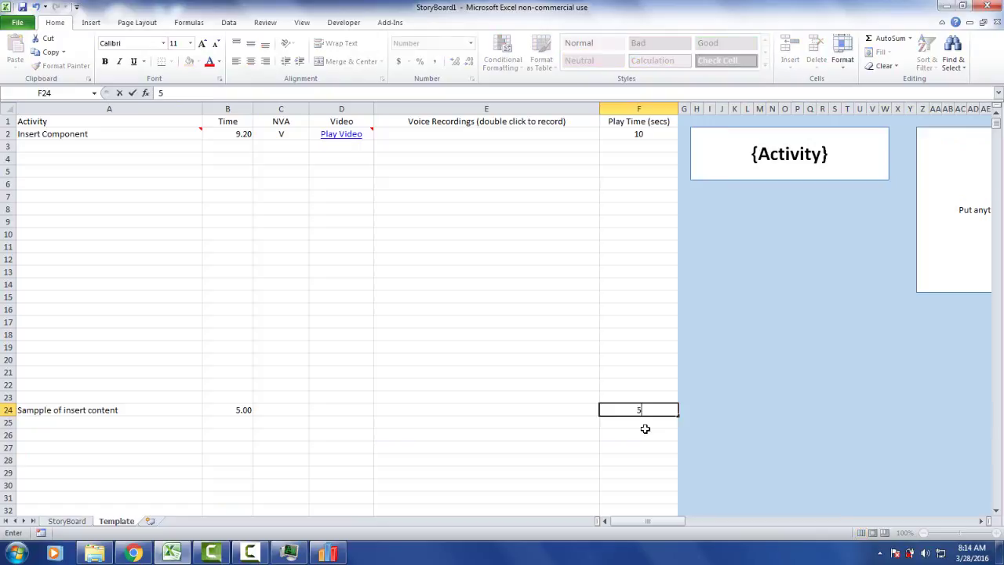
click(56, 410)
click(181, 94)
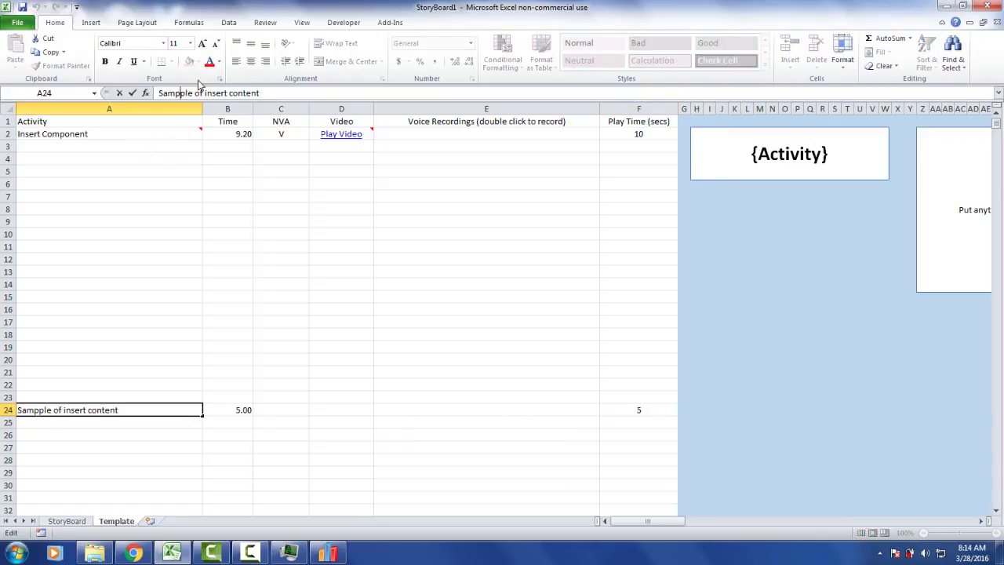
Step: Fix the name to 'Sample of insert content' and paste a copy of the {Activity} box at J24
key(BackSpace)
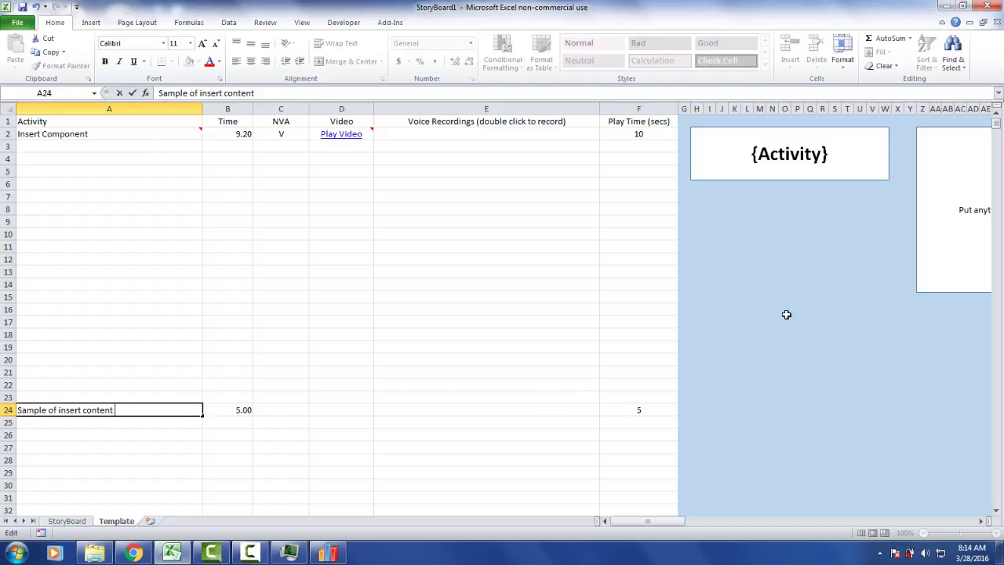
click(723, 164)
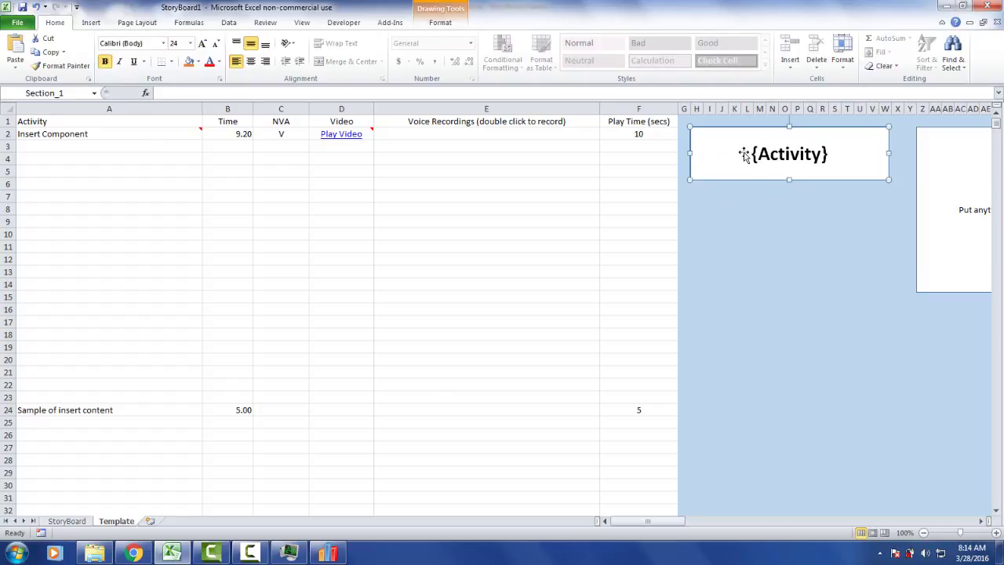
right_click(737, 151)
click(766, 174)
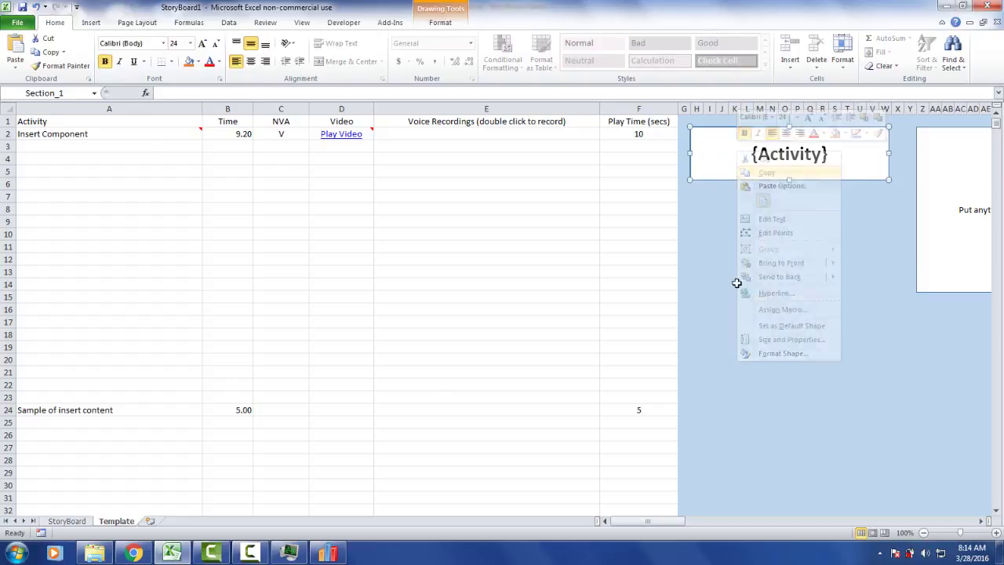
click(716, 413)
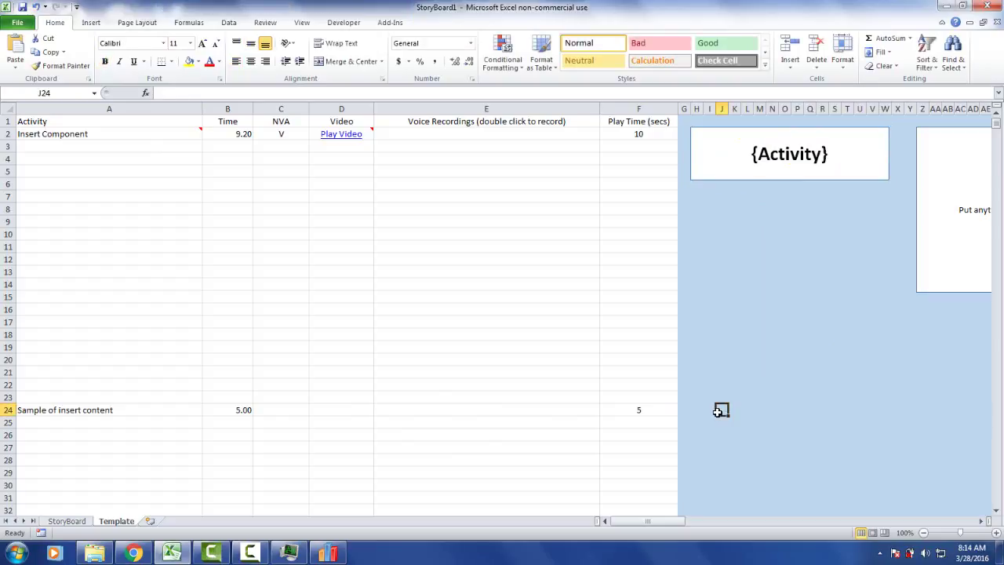
right_click(717, 412)
click(744, 241)
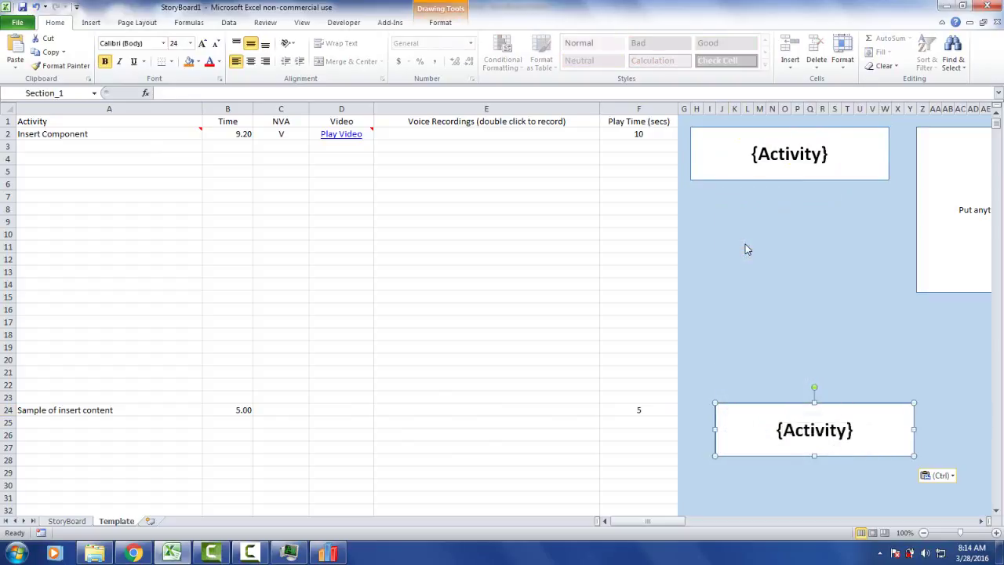
Step: Play and stop the storyboard, step back to 'Sample of insert', then return to Template
click(68, 522)
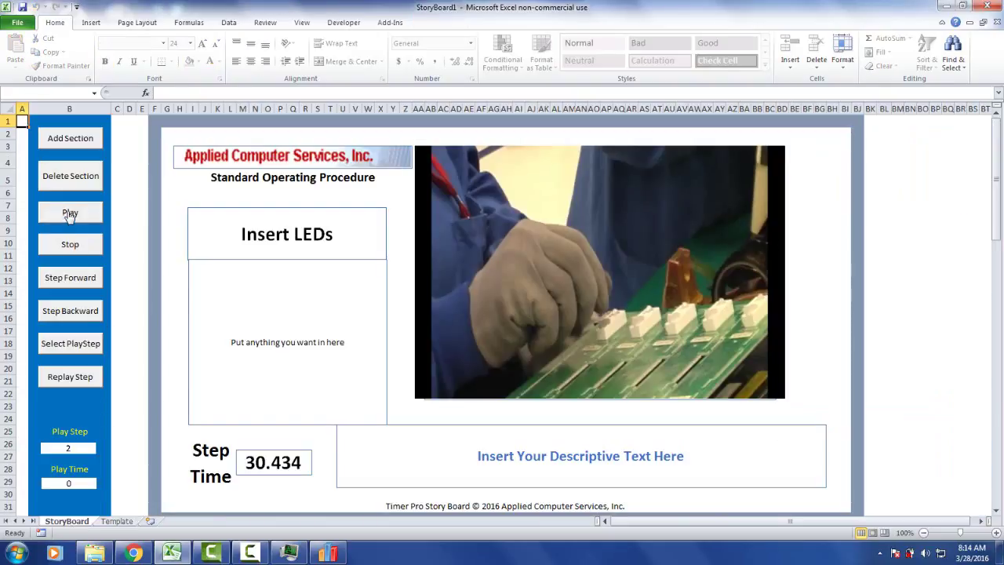
click(70, 214)
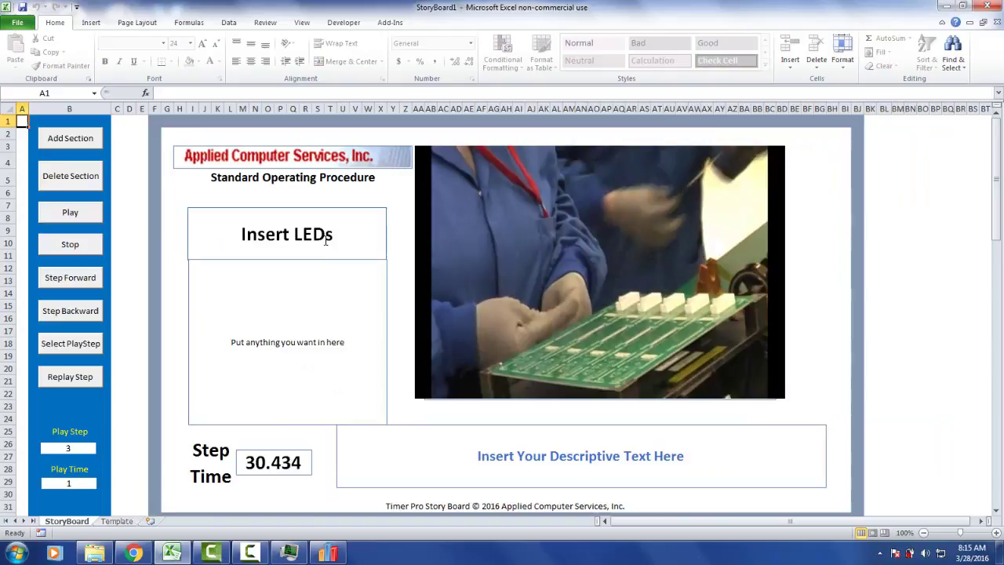
click(74, 245)
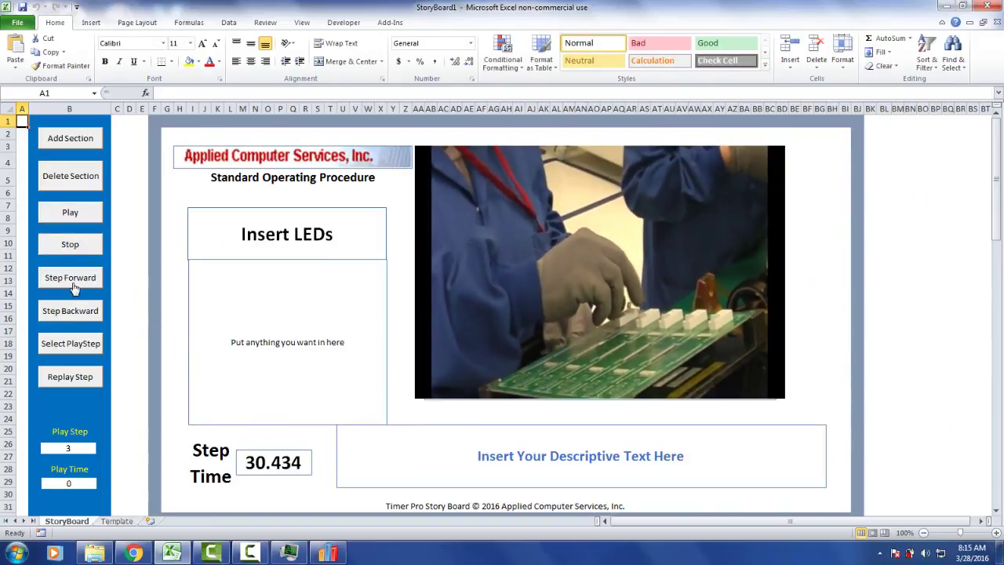
click(75, 311)
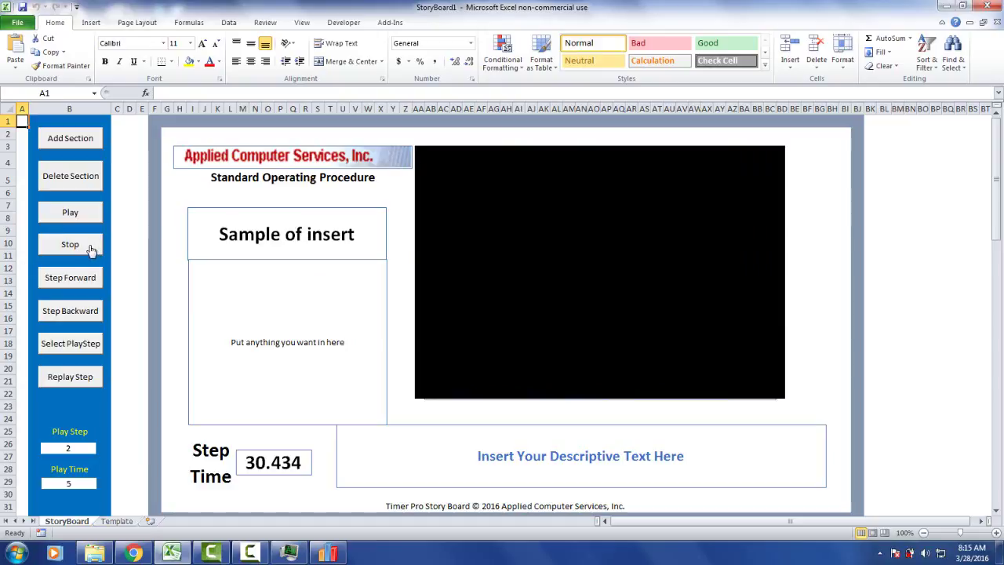
click(125, 524)
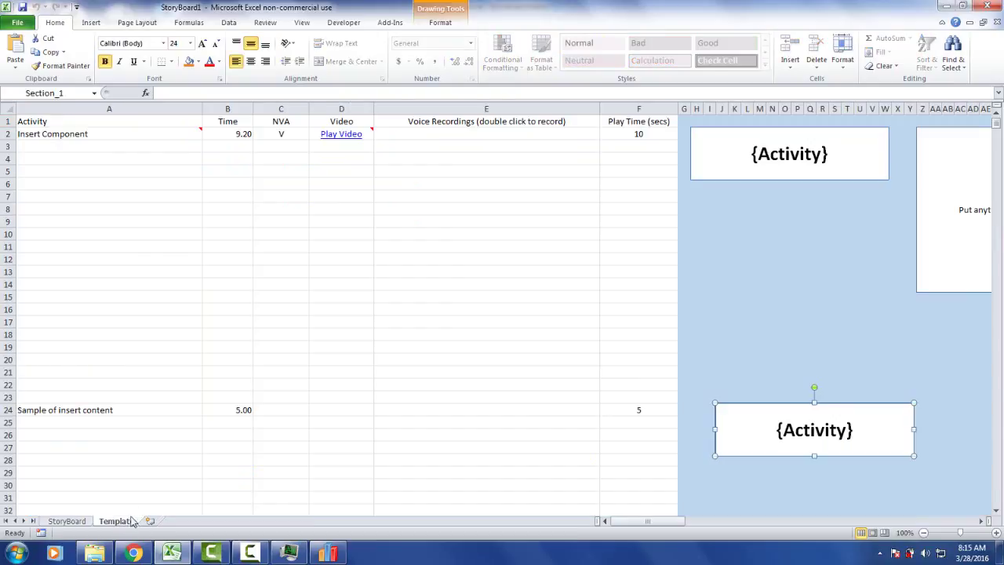
Step: Copy the 'Insert Static Image(s) Here' placeholder box
click(981, 520)
drag(982, 521, 981, 520)
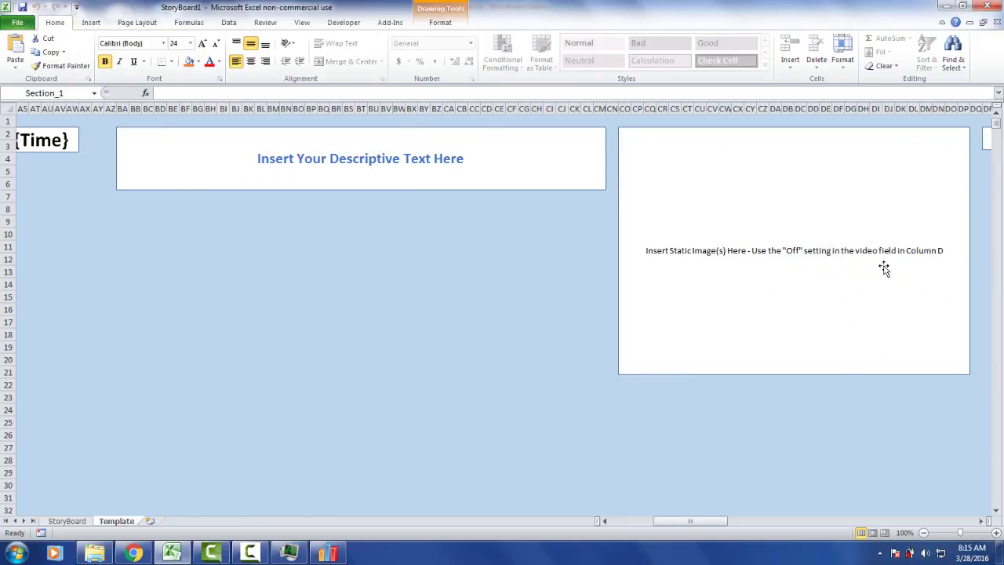
click(758, 276)
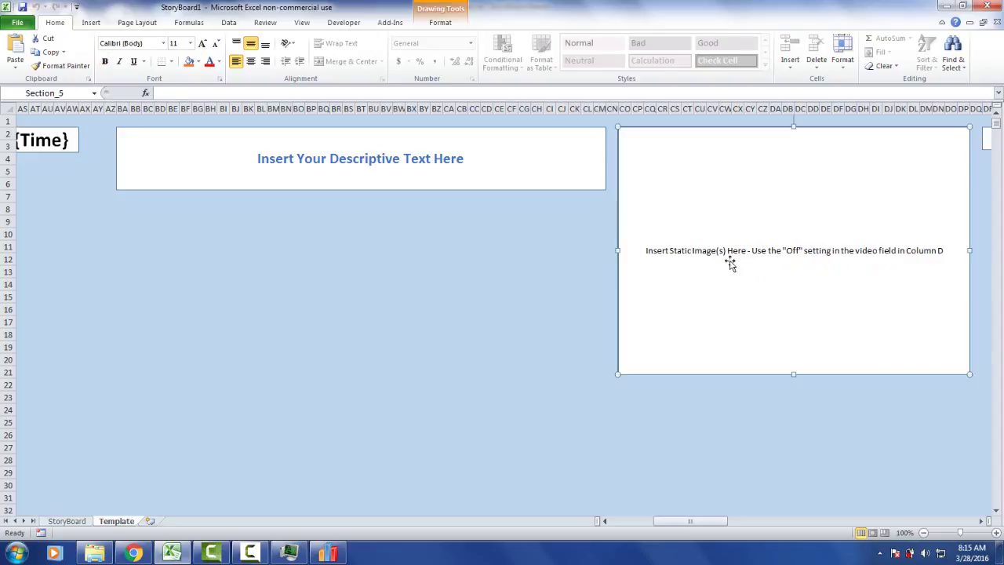
right_click(722, 210)
key(Escape)
Step: Paste the placeholder box at AC24, keeping source formatting, beside the row-24 {Activity} box
drag(695, 522, 502, 520)
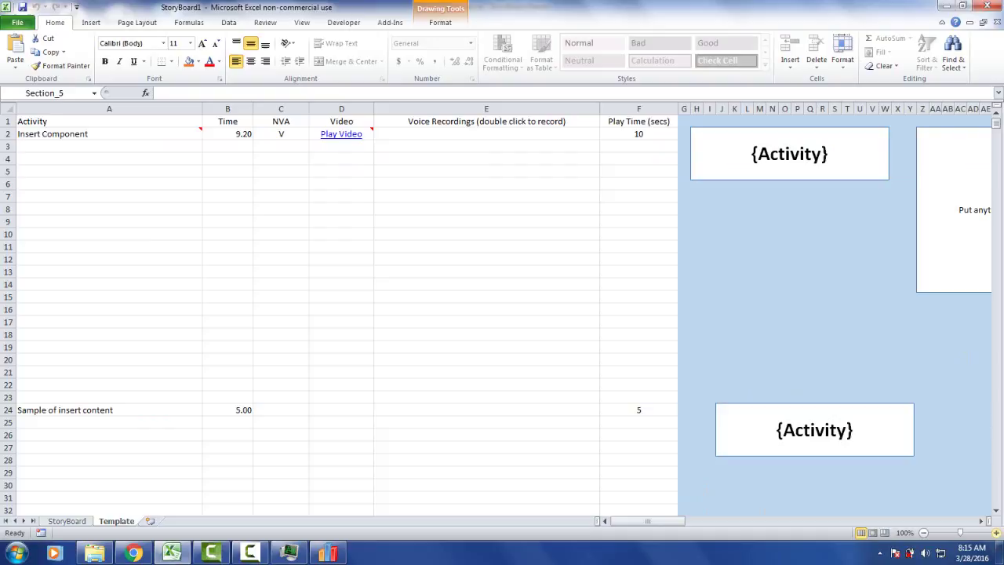
click(981, 521)
click(980, 521)
click(980, 521)
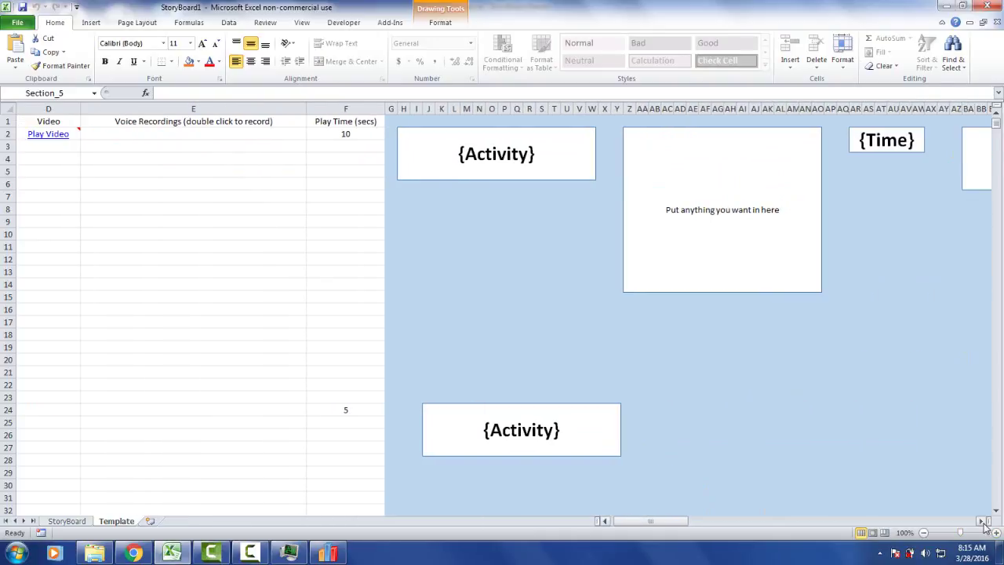
click(665, 410)
right_click(666, 410)
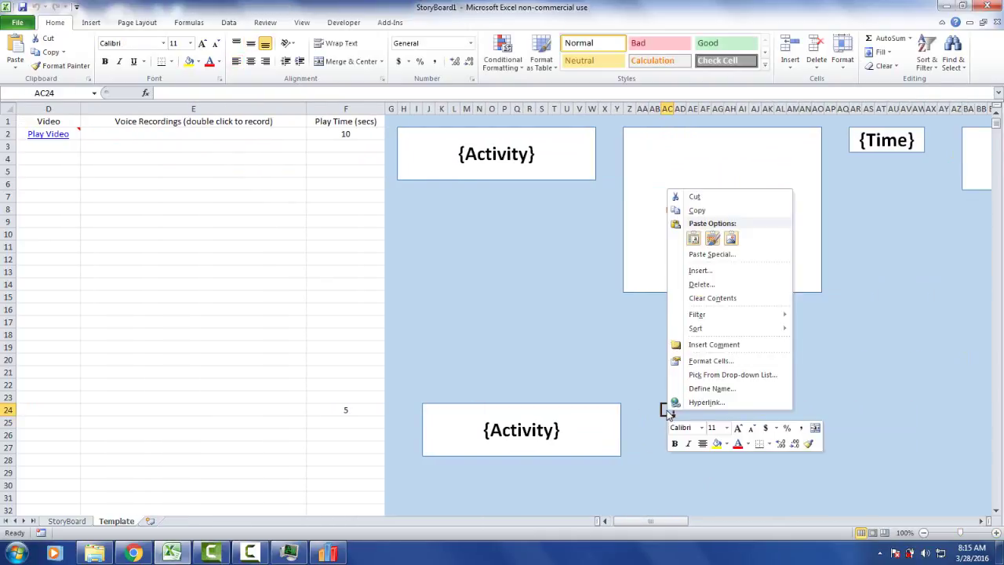
click(693, 243)
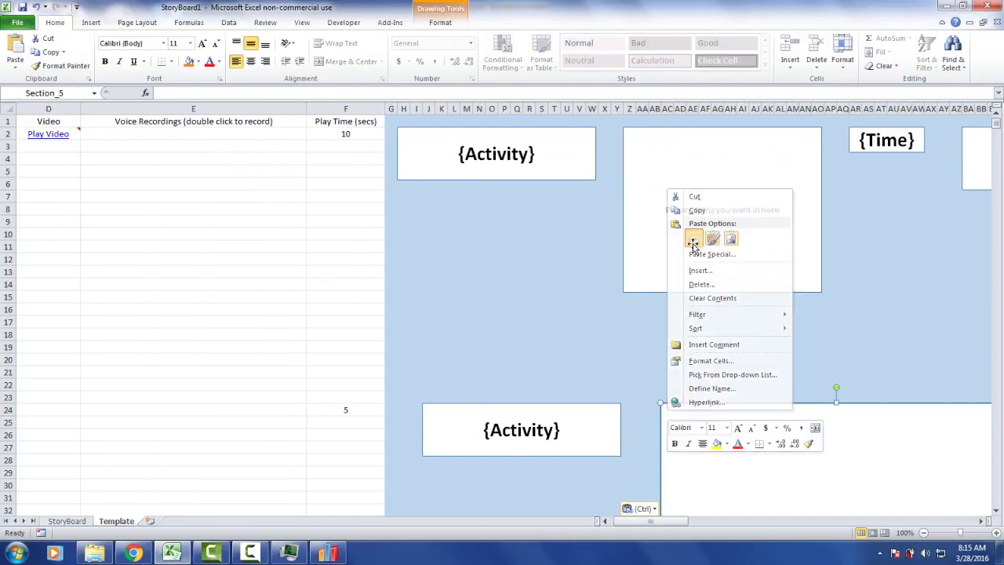
click(997, 511)
scroll(997, 512, down, 5)
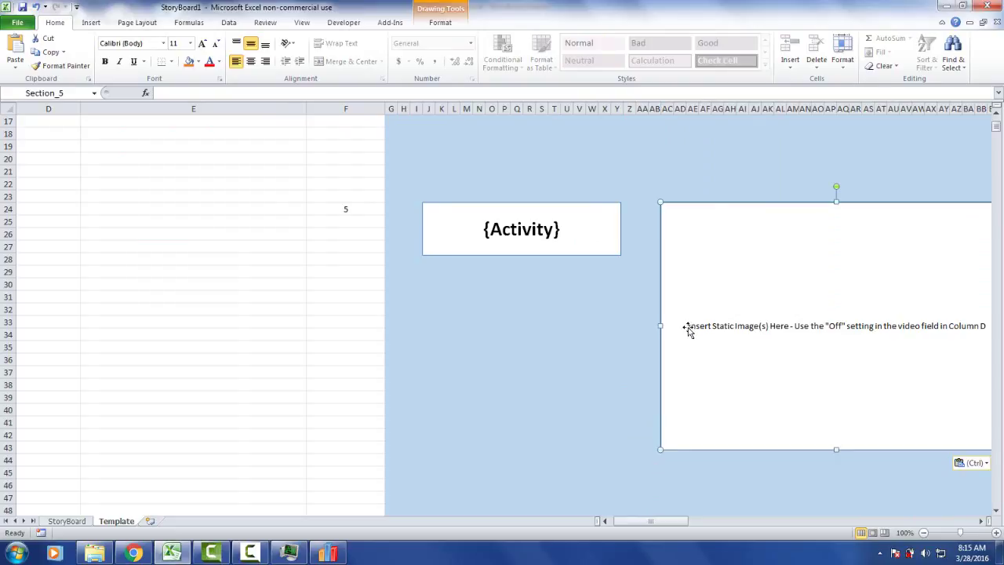
Step: Delete the 'Insert Static Image(s) Here' text from the copied placeholder box
scroll(688, 330, right, 1)
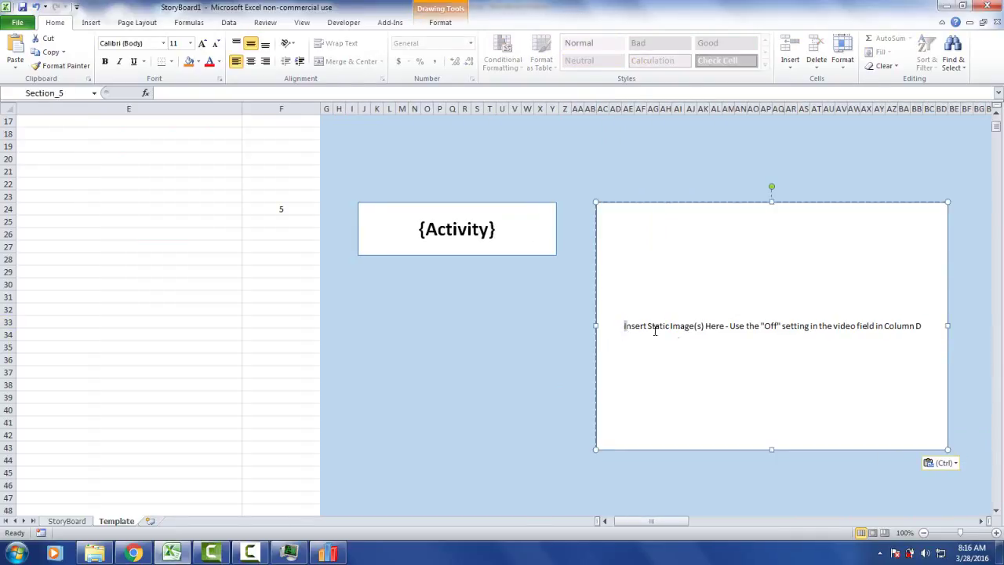
drag(654, 327, 912, 331)
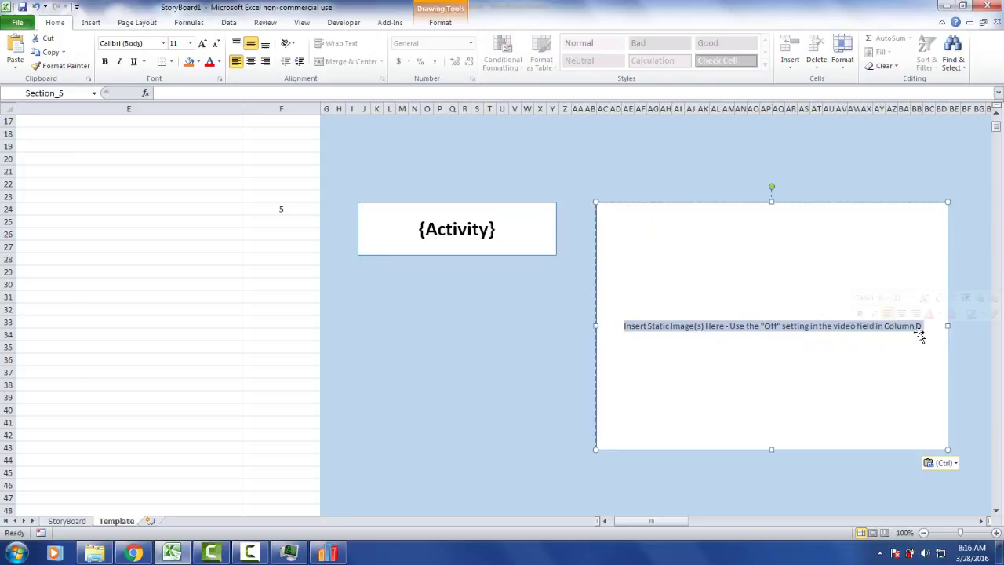
key(Delete)
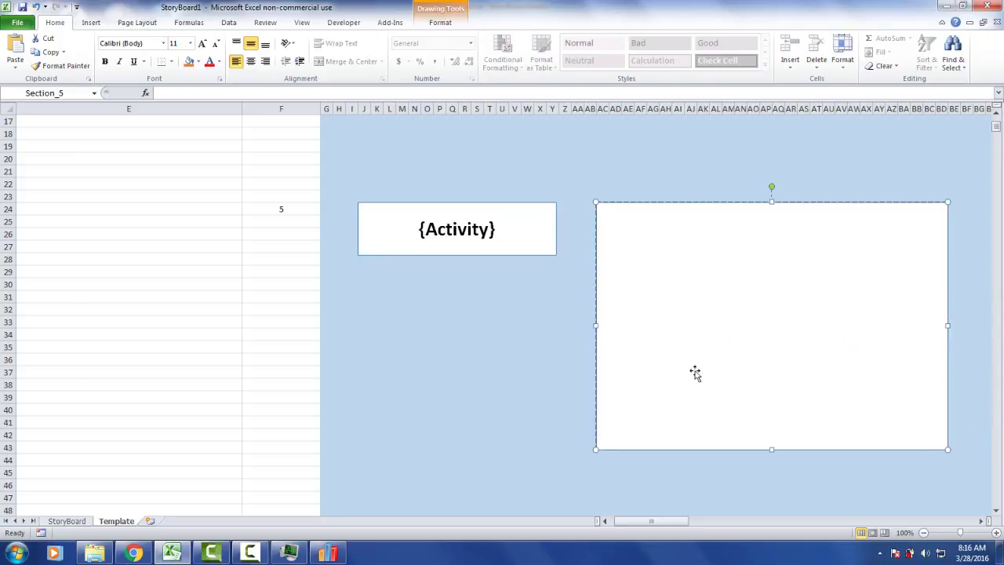
click(577, 369)
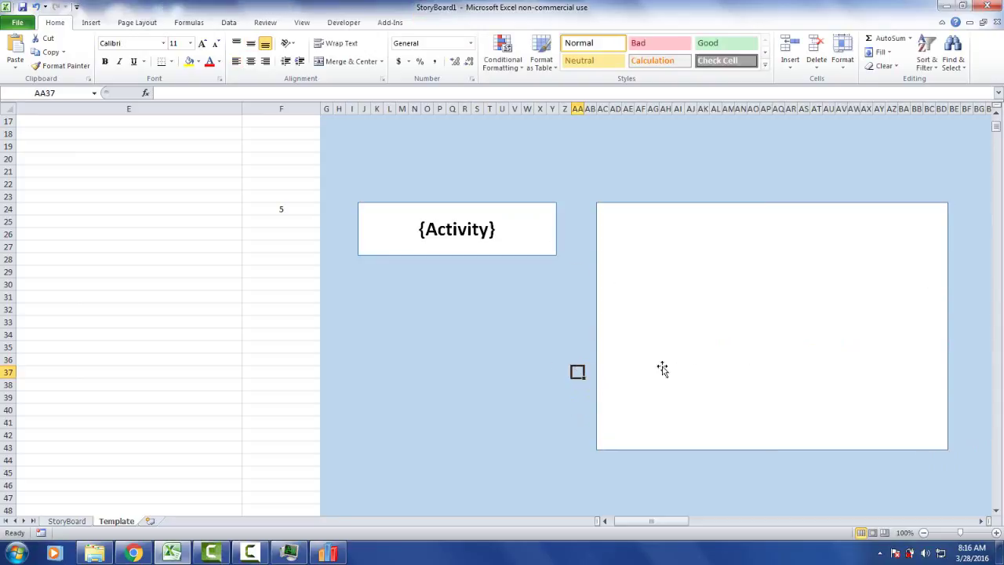
Step: Insert the picture C:\ccimages\2016 Flowchart.gif
click(91, 25)
click(82, 49)
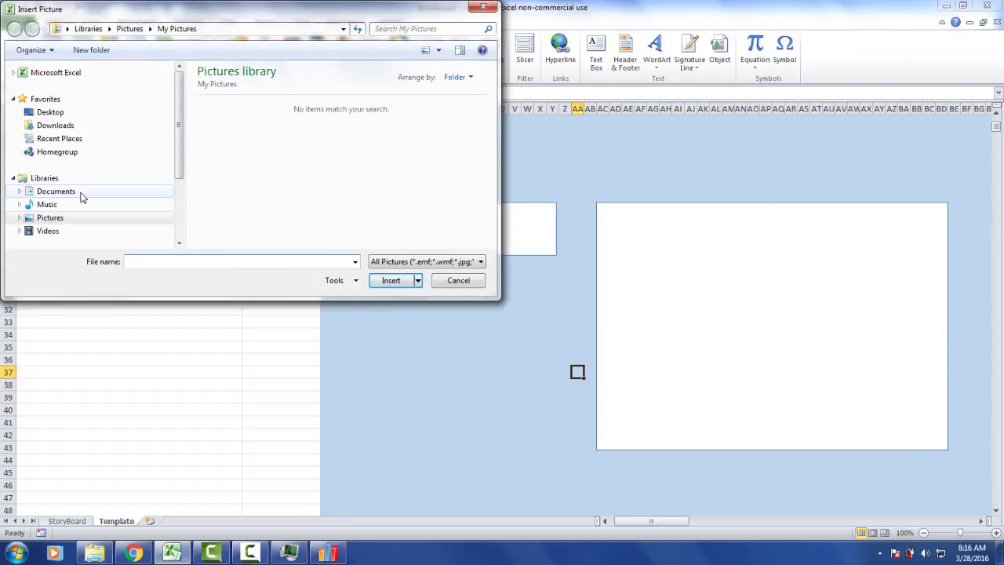
scroll(178, 161, down, 3)
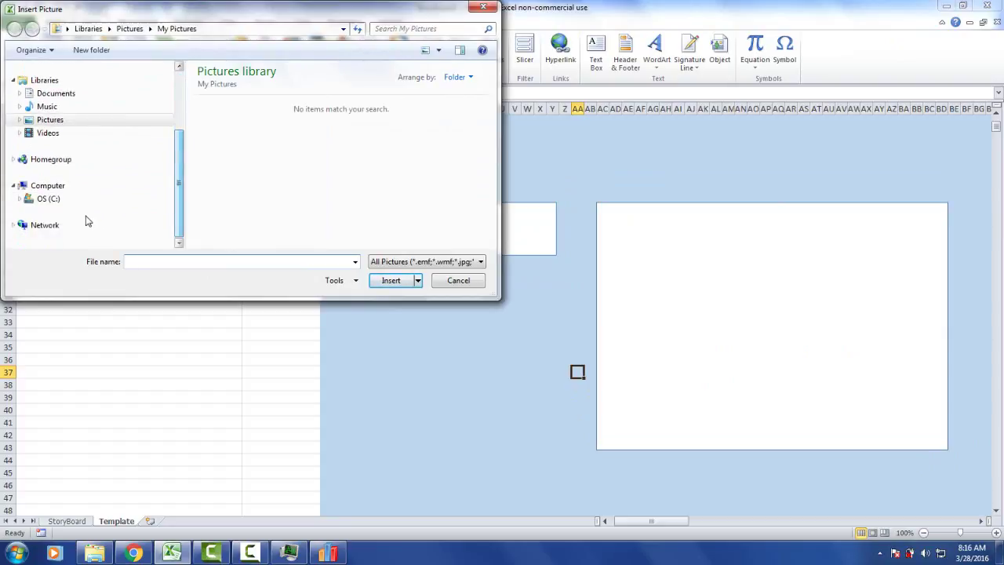
click(71, 201)
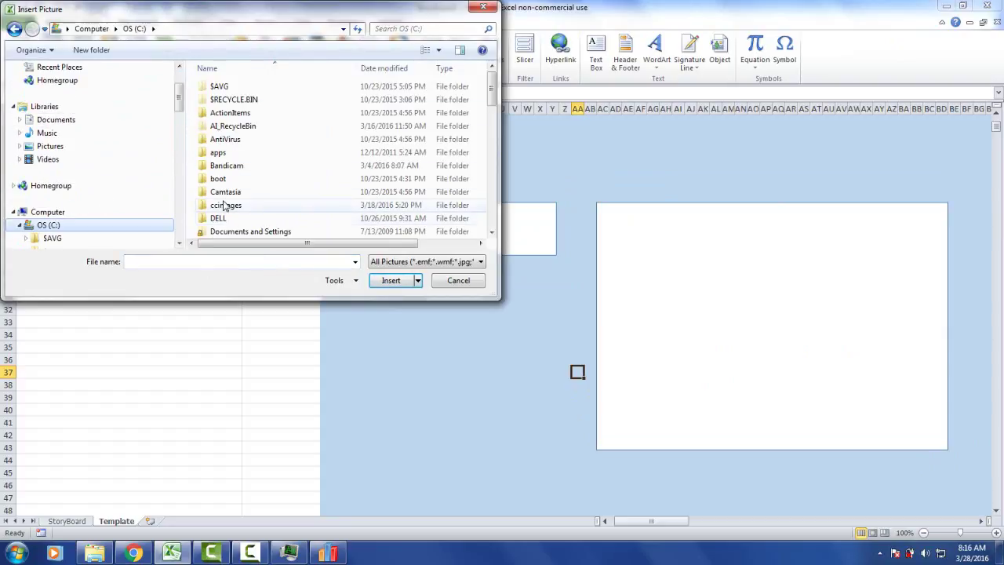
double_click(225, 206)
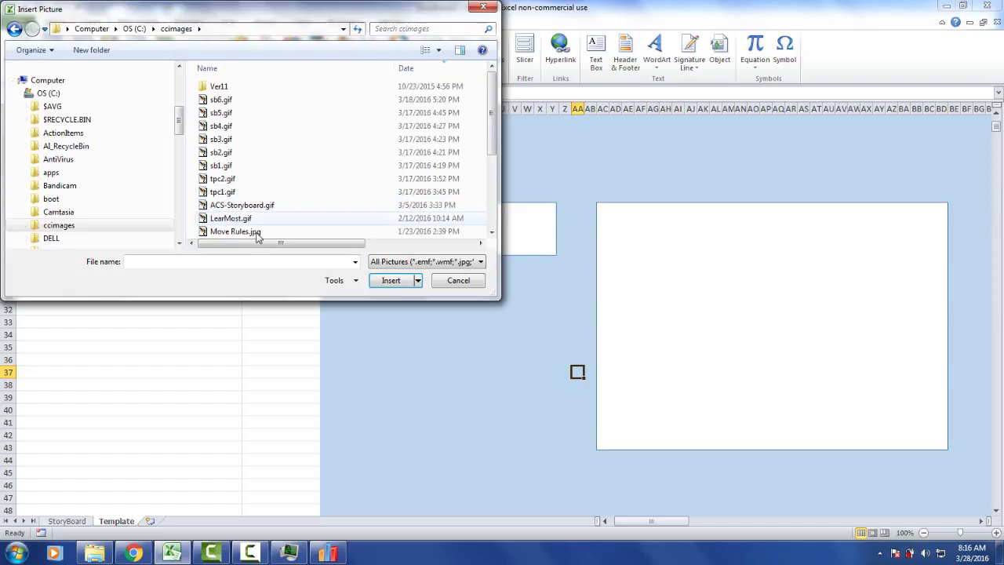
scroll(251, 227, down, 2)
double_click(236, 152)
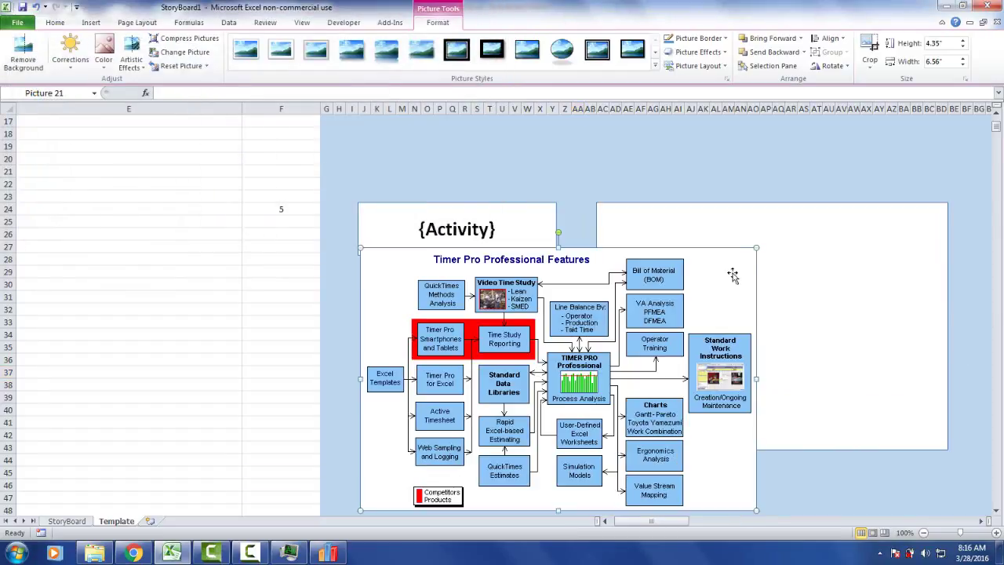
Step: Shrink the flowchart picture and fit it inside the empty white box
drag(756, 247, 663, 308)
drag(549, 355, 827, 258)
click(580, 322)
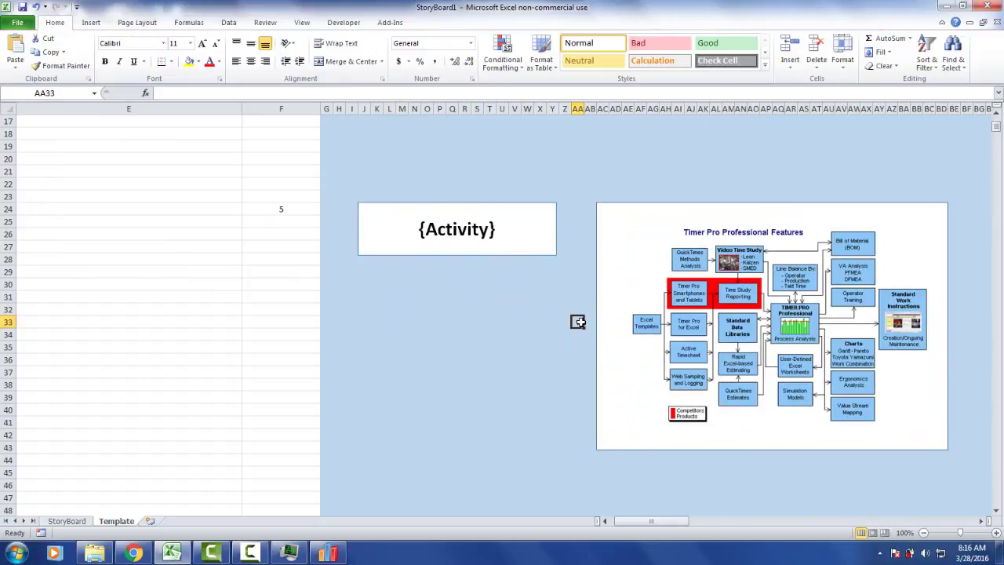
Step: Set the row-24 Video cell D24 to Off and return to the StoryBoard sheet
drag(628, 522, 625, 525)
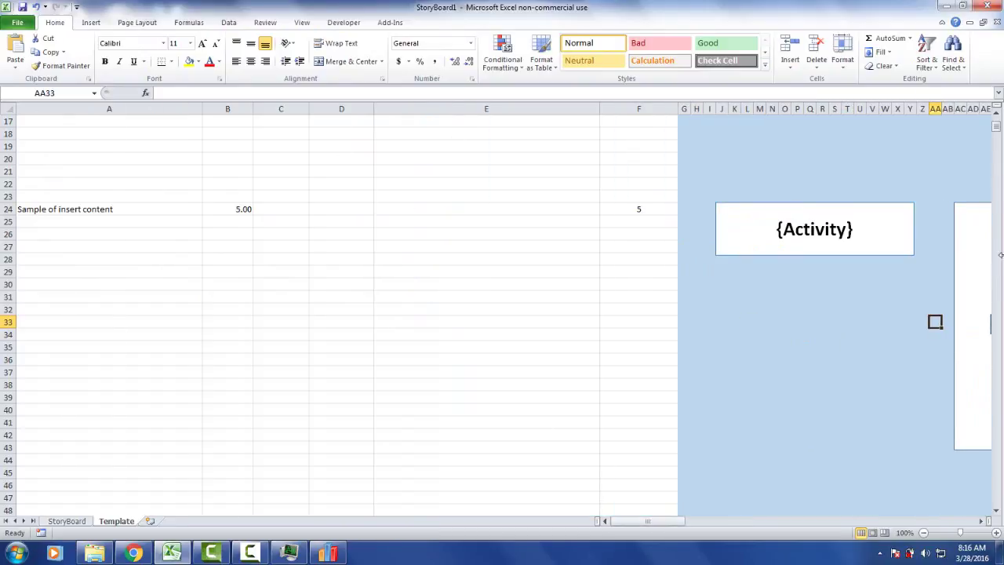
drag(999, 132, 998, 118)
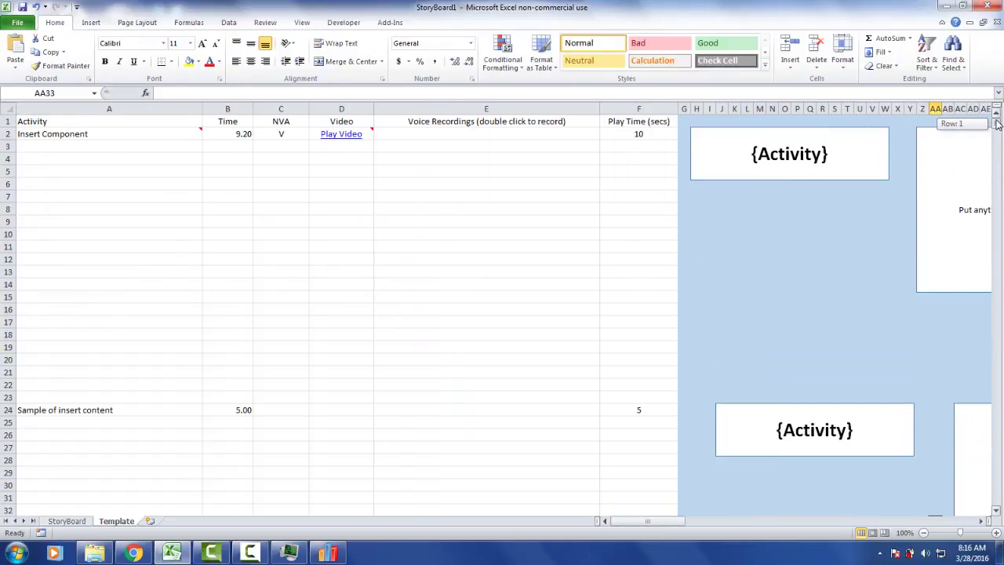
click(325, 414)
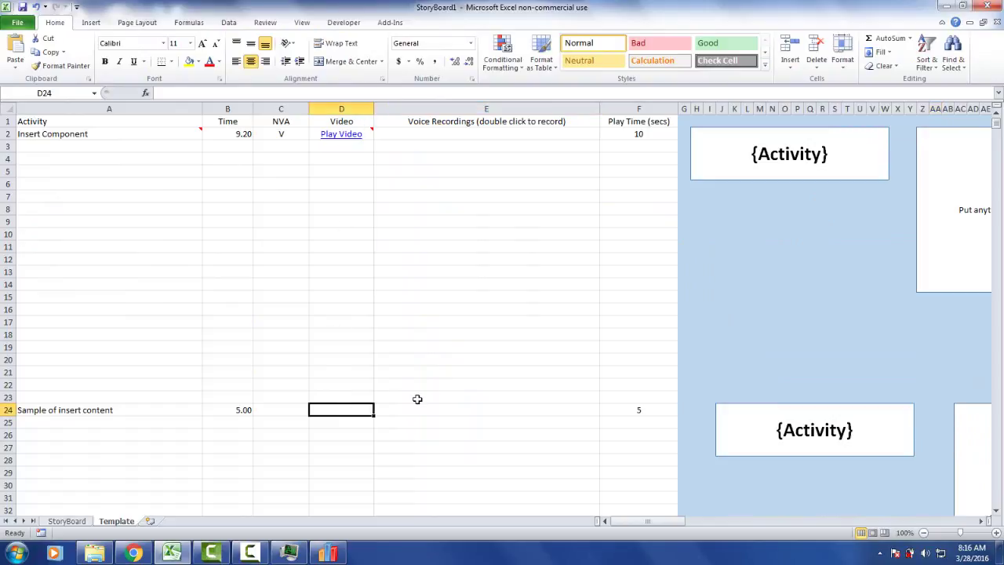
text(Off)
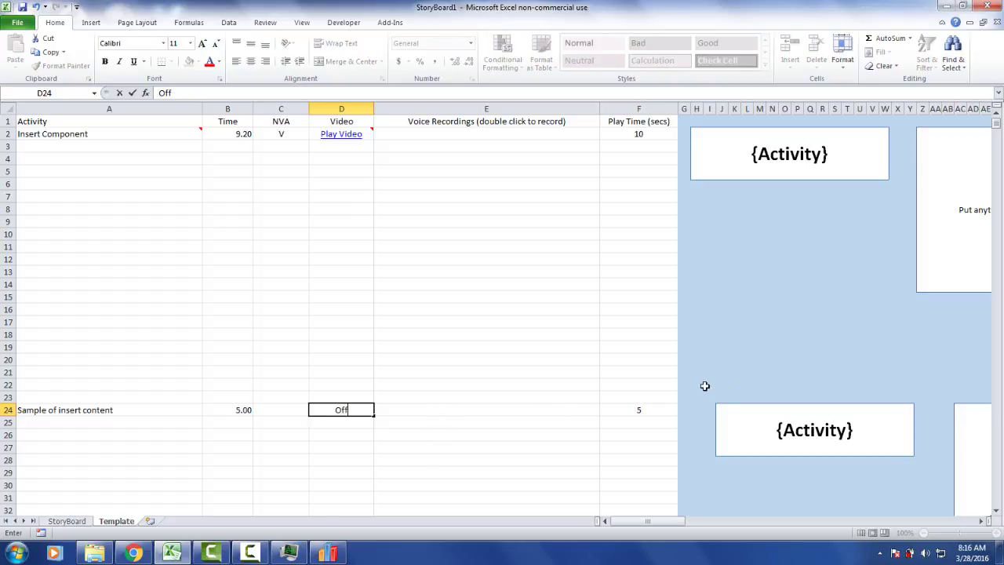
click(67, 521)
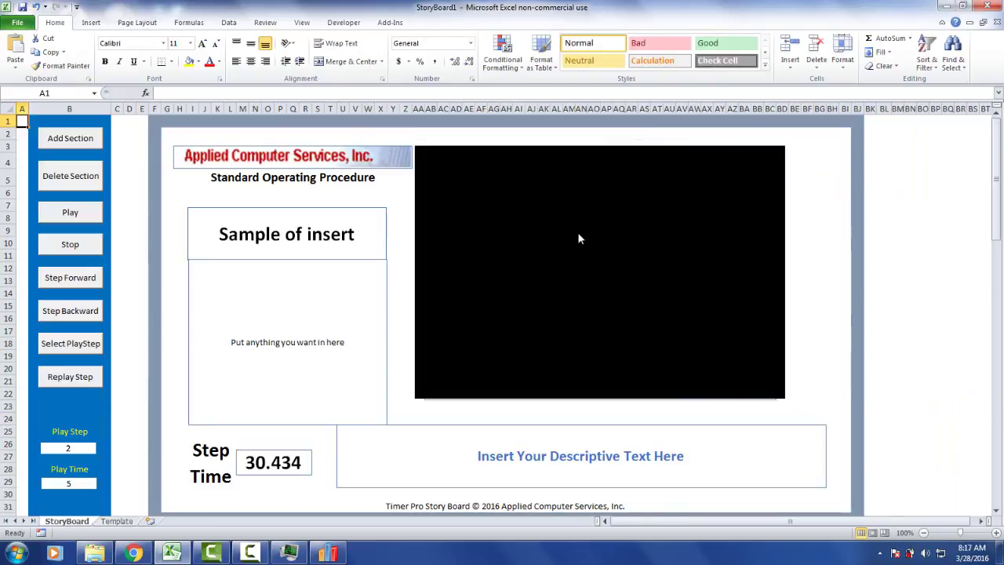
click(116, 521)
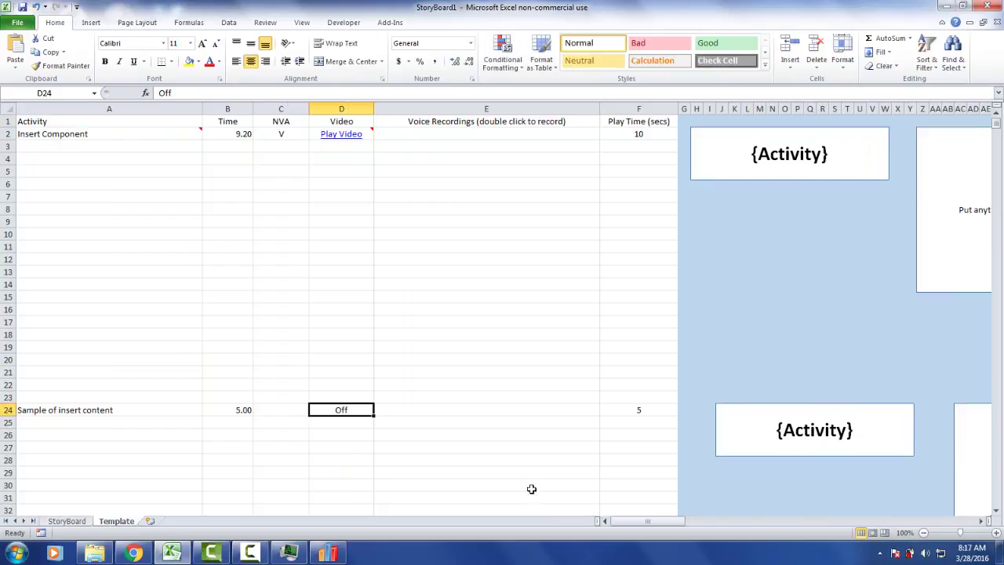
click(982, 522)
click(982, 521)
click(981, 521)
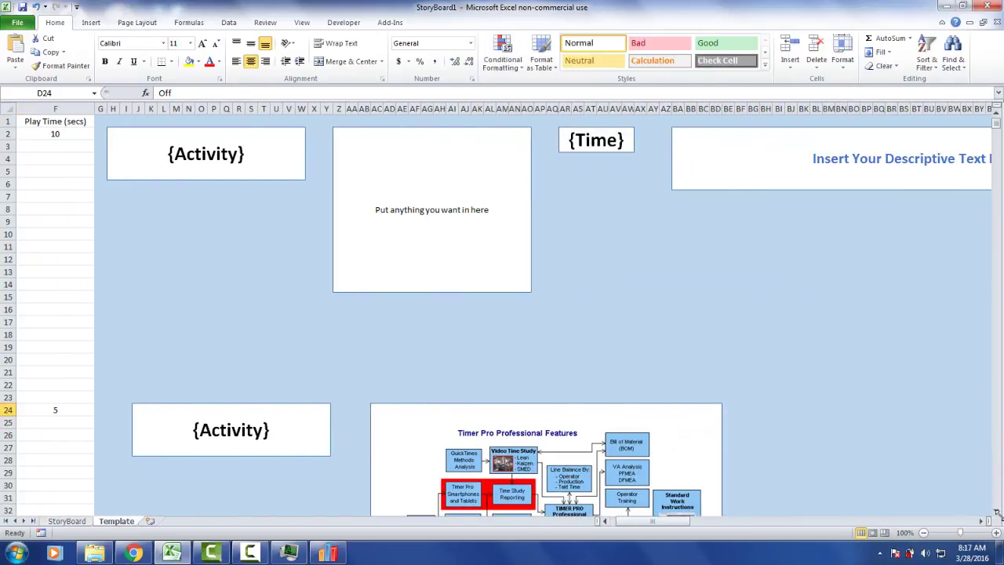
click(996, 511)
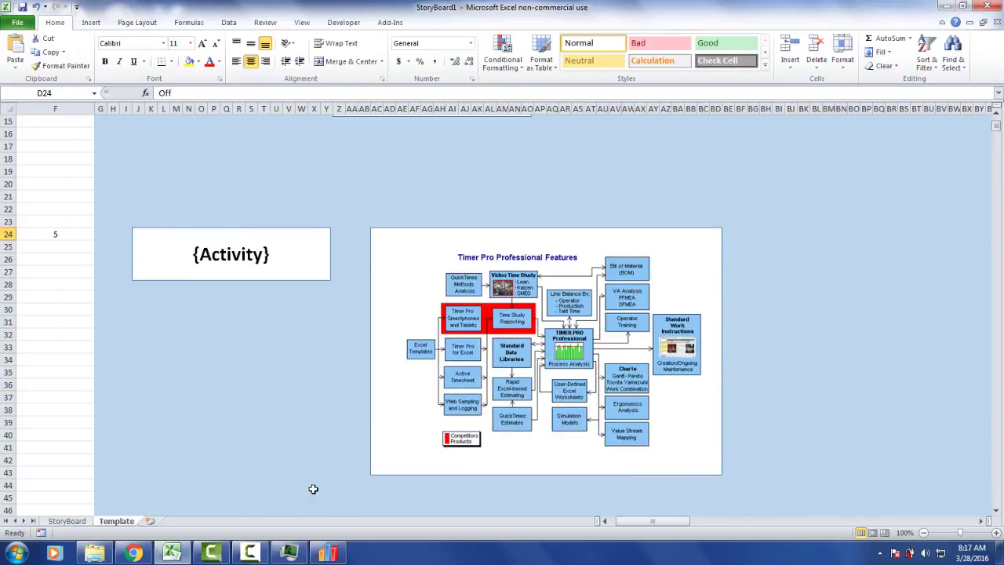
Step: Play the storyboard to show the flowchart for Sample of insert, stop it, and return to Template
click(68, 522)
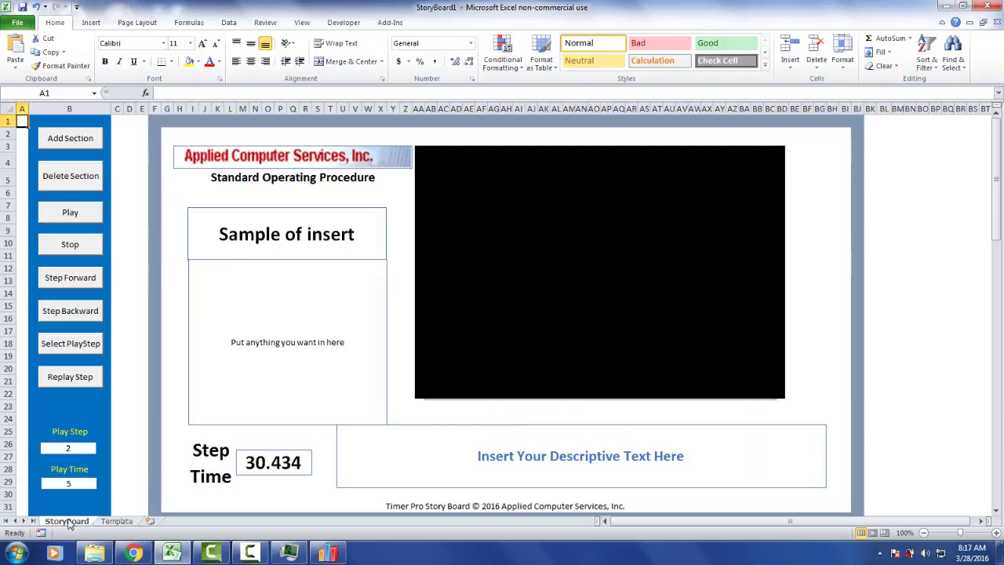
click(70, 213)
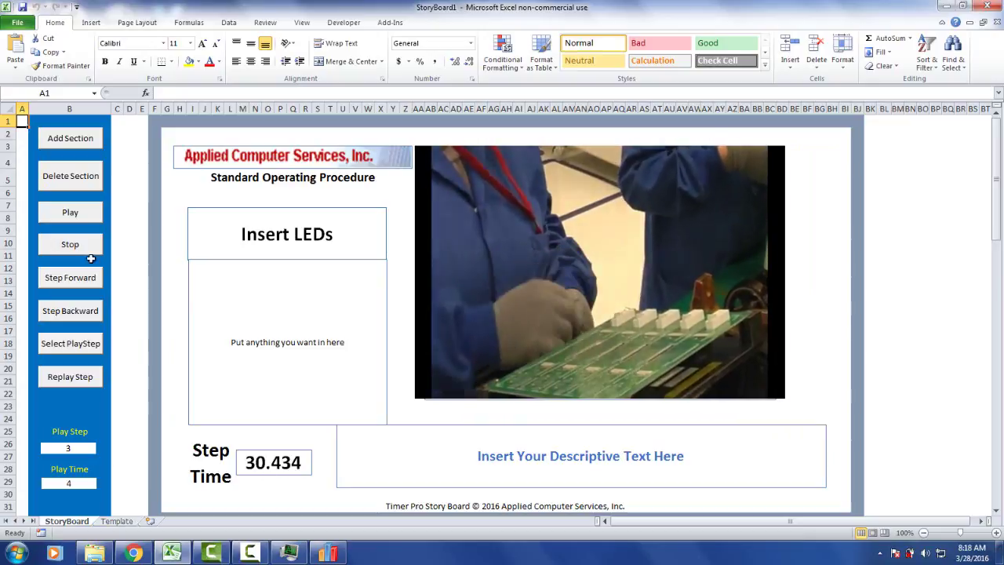
click(74, 245)
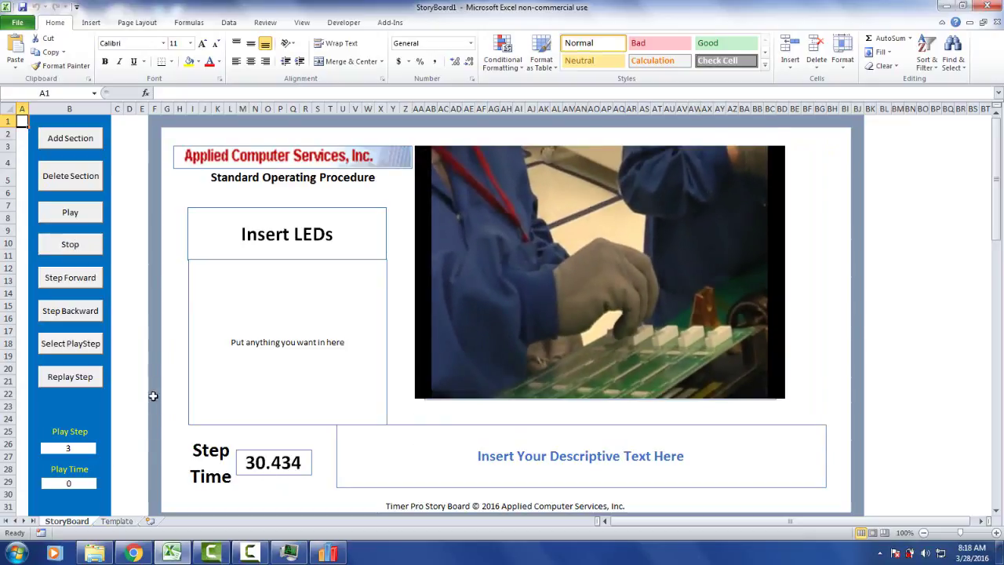
click(117, 521)
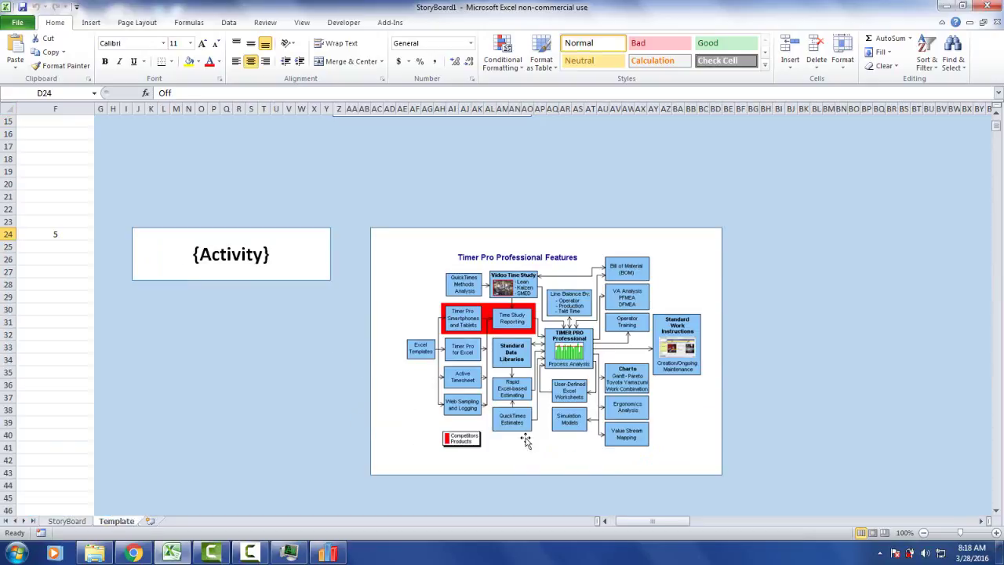
Step: Copy the top frame's {Time} box into cell BH24 beside the flowchart, then return to StoryBoard
scroll(997, 117, up, 5)
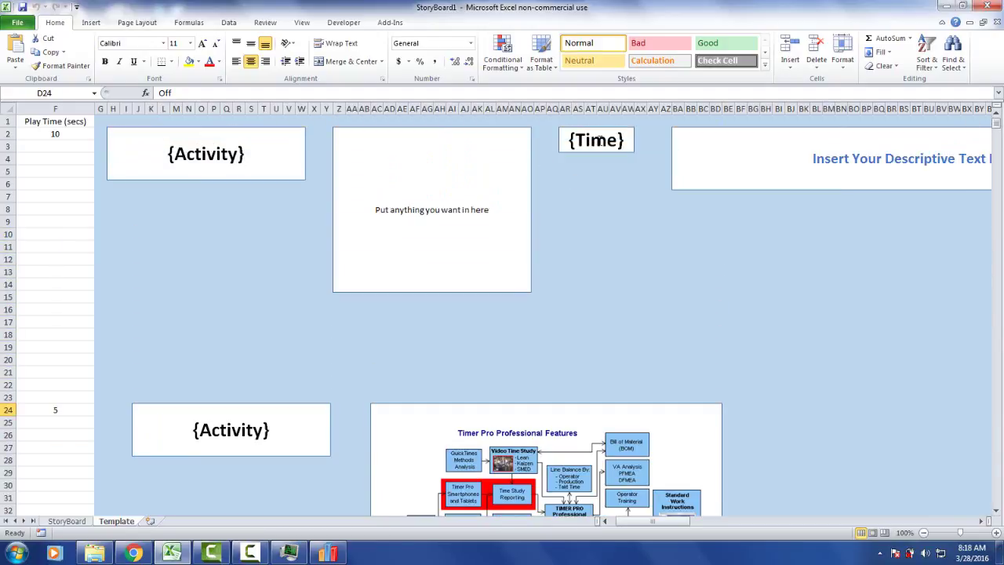
click(596, 141)
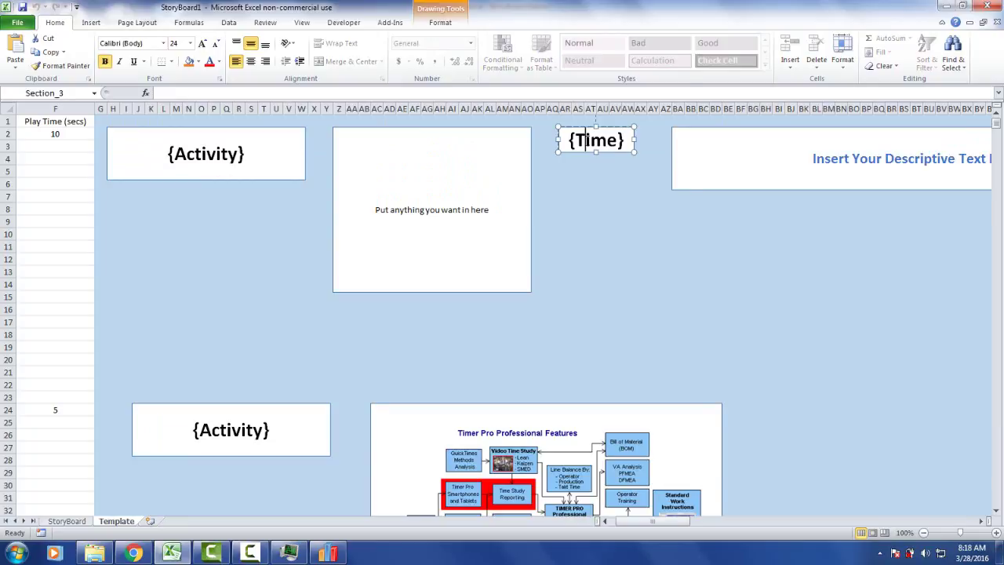
right_click(585, 140)
click(766, 410)
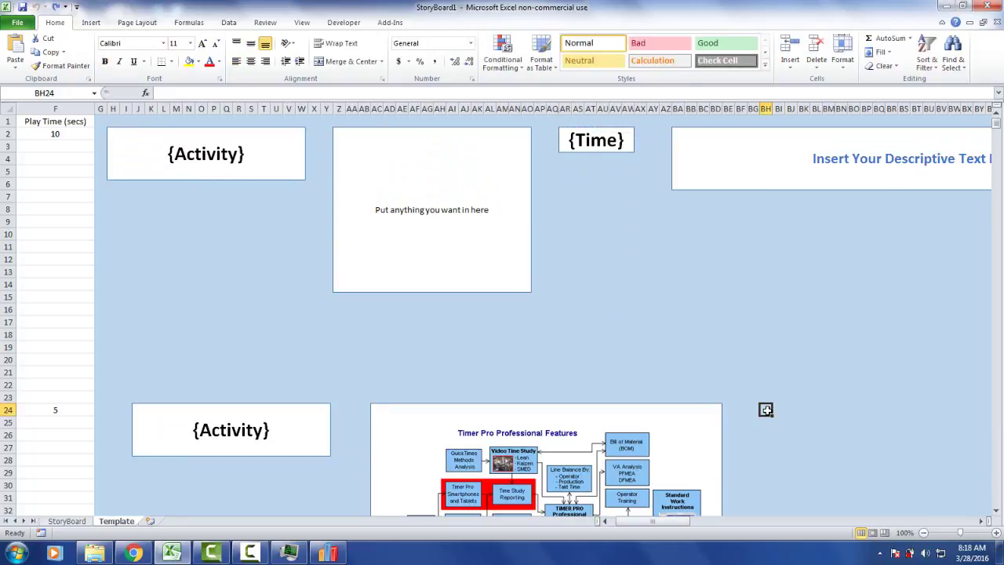
right_click(765, 409)
click(796, 239)
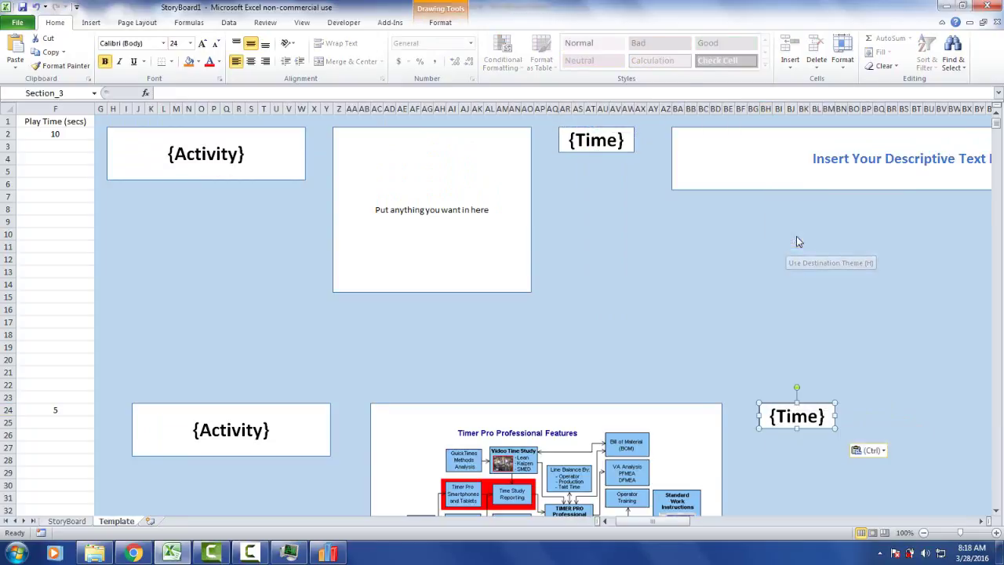
click(967, 322)
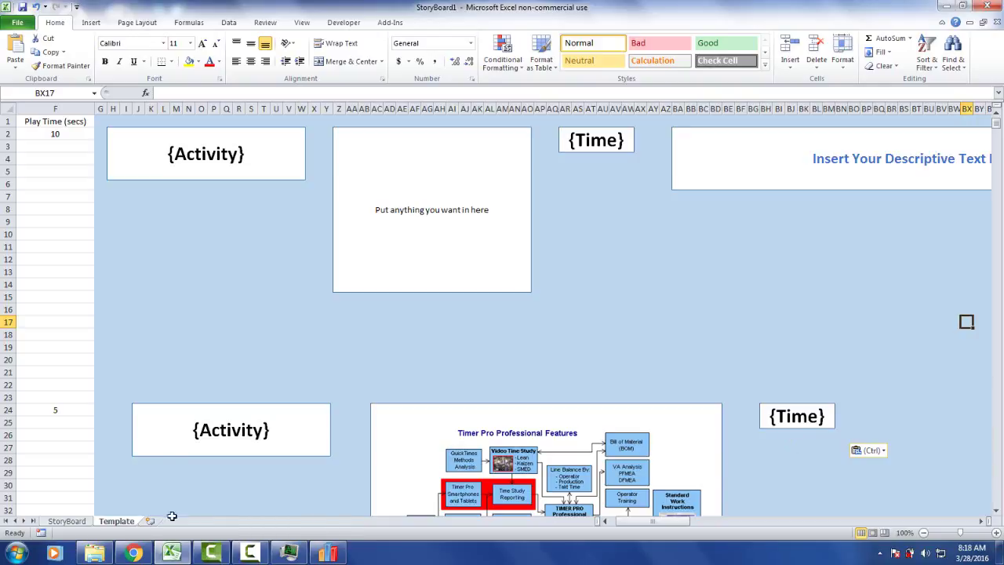
click(67, 521)
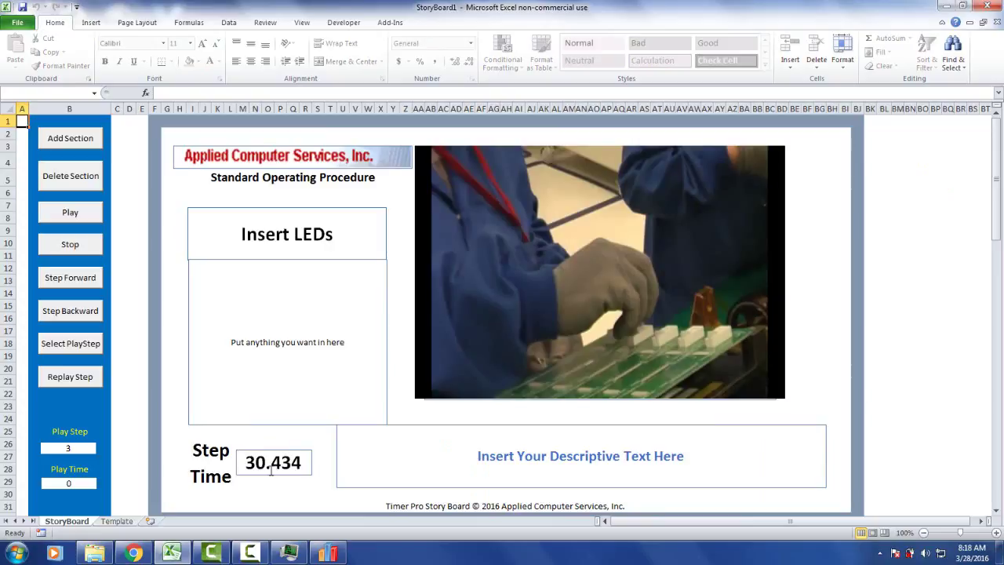
Step: Replay the storyboard from step 1, Insert Component, on into Insert LEDs
click(79, 213)
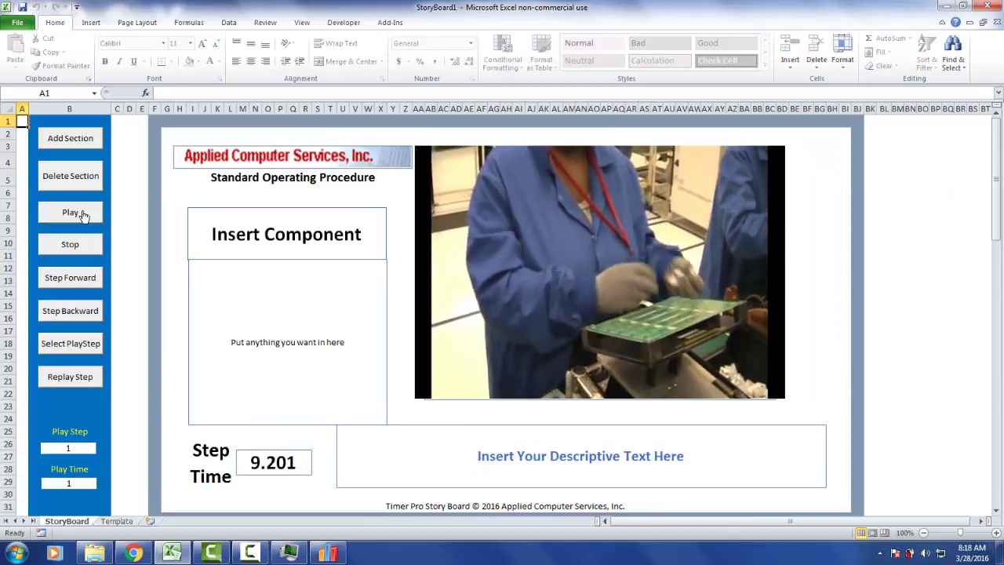